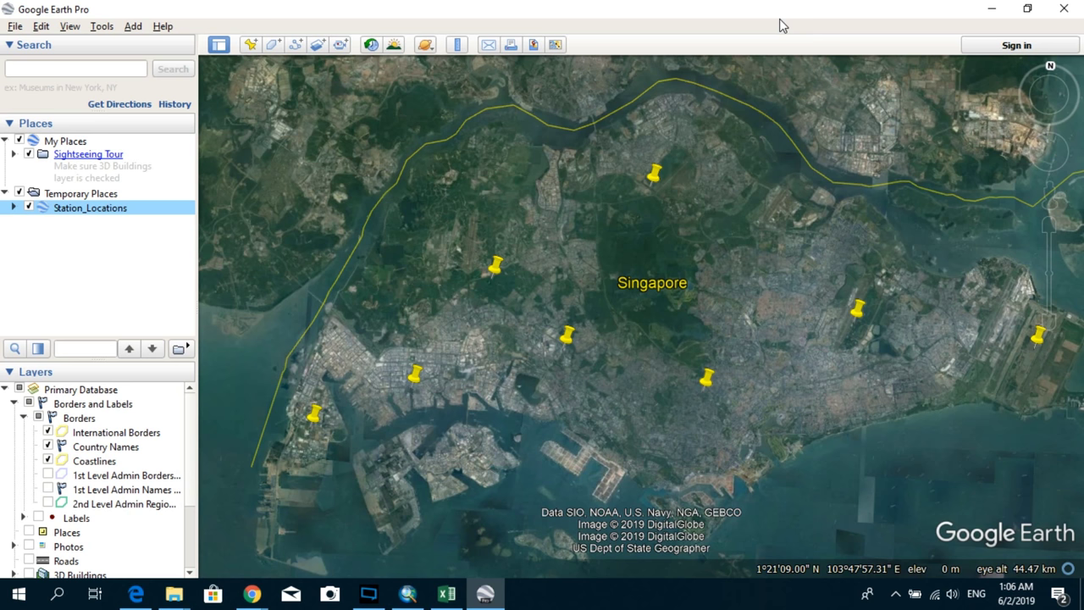
Compare the Excel station coordinates table with the station pins in Google Earth
{"action": "left_click", "coordinate": [446, 596]}
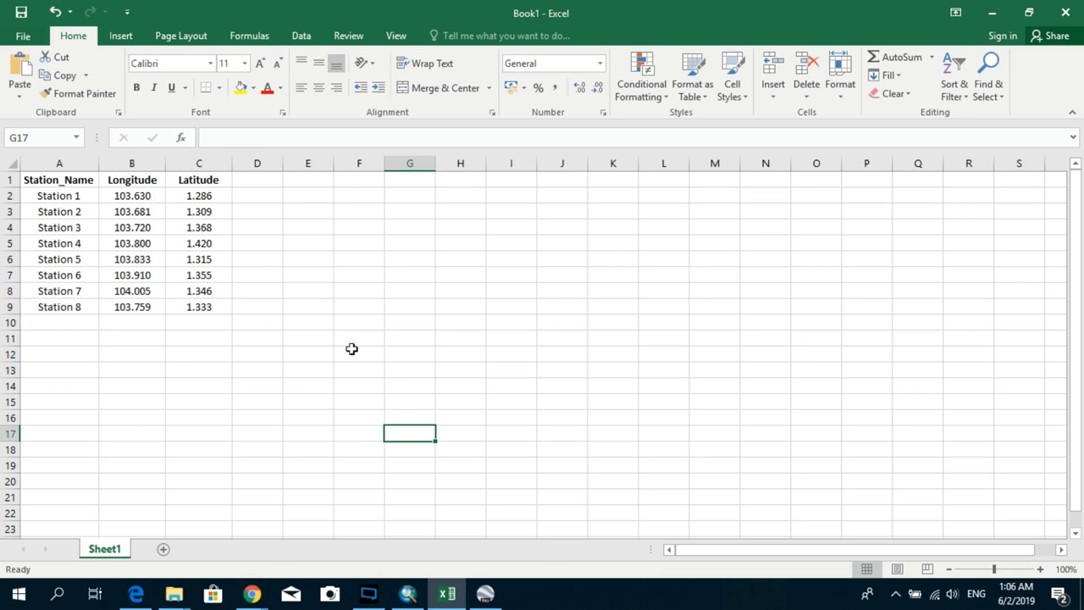
{"action": "left_click", "coordinate": [484, 598]}
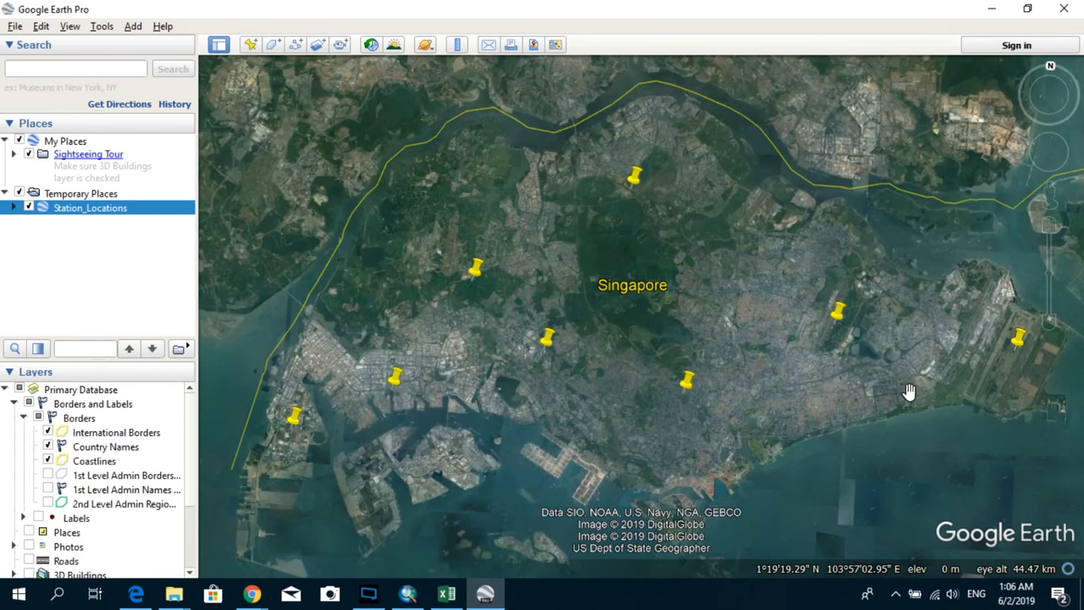
{"action": "left_click", "coordinate": [447, 595]}
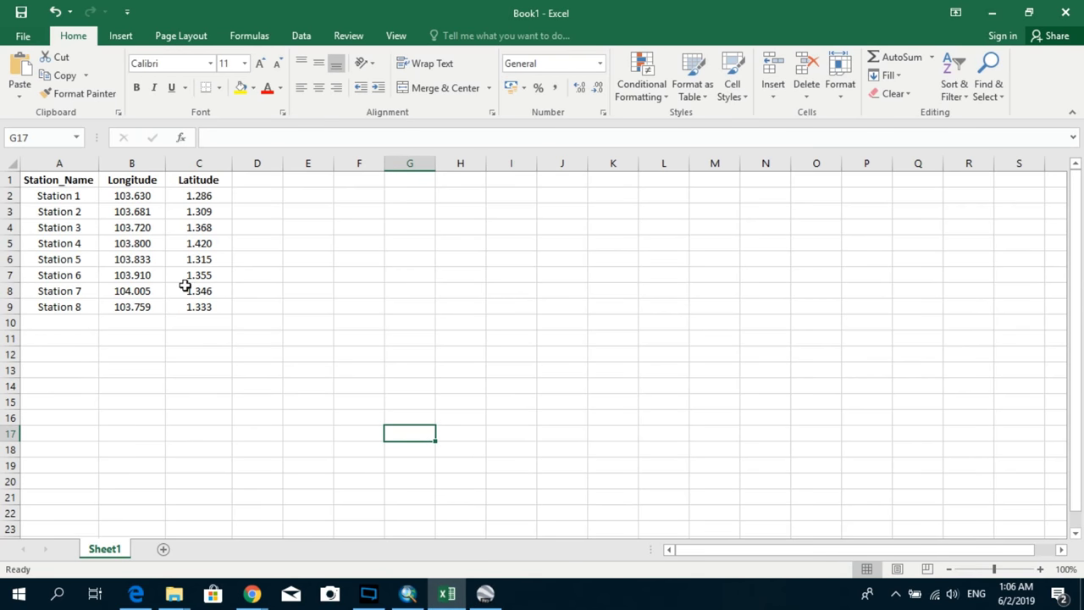
{"action": "key", "text": "alt+Tab"}
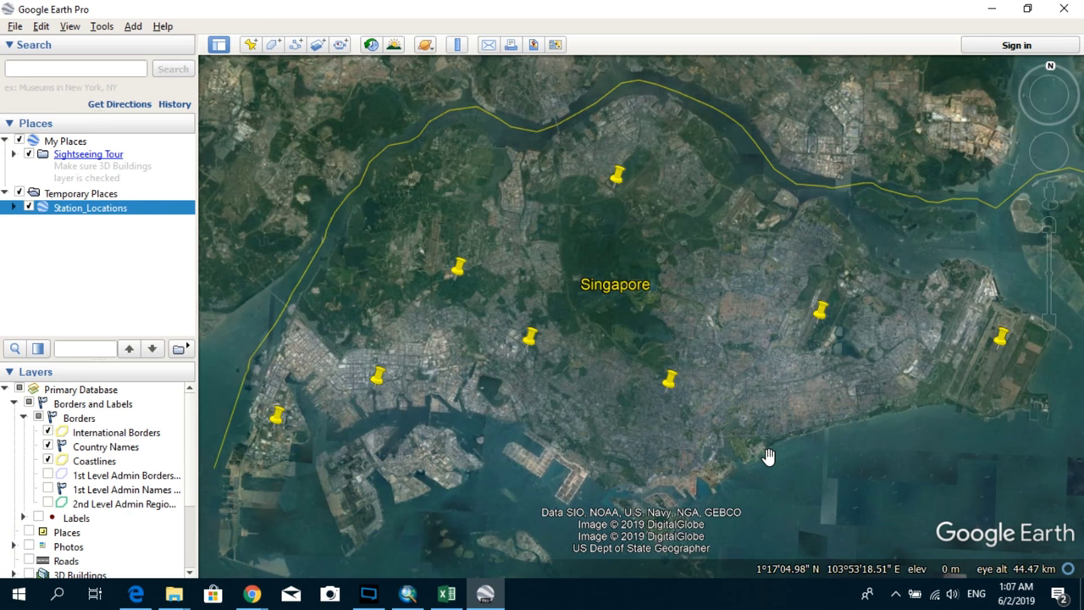
In ArcMap, drag Singapore.shp from the Catalog into the Table of Contents
{"action": "left_click", "coordinate": [415, 593]}
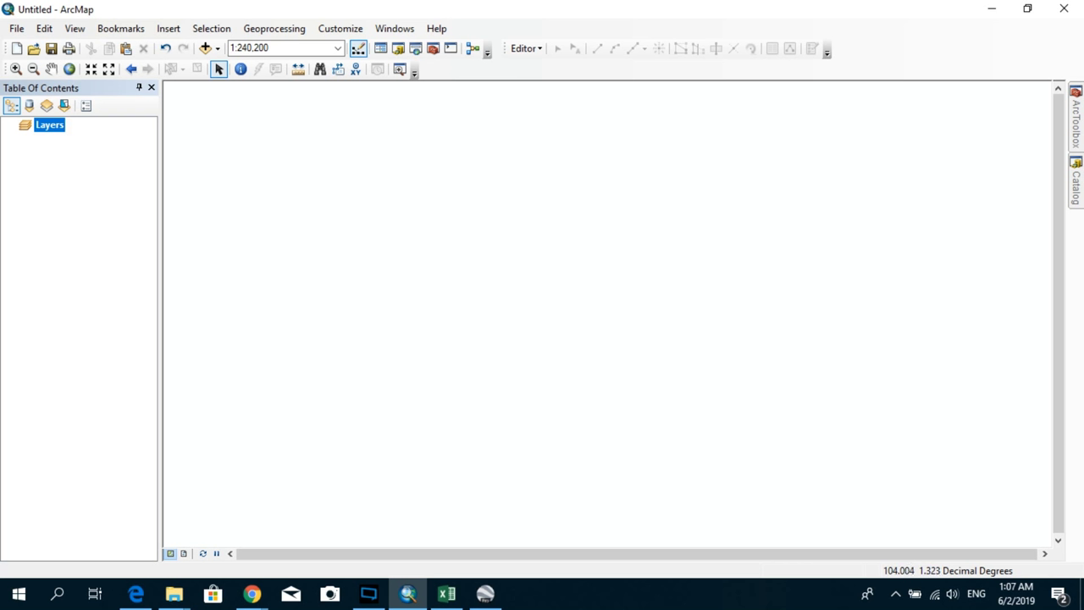
{"action": "left_click", "coordinate": [1075, 182]}
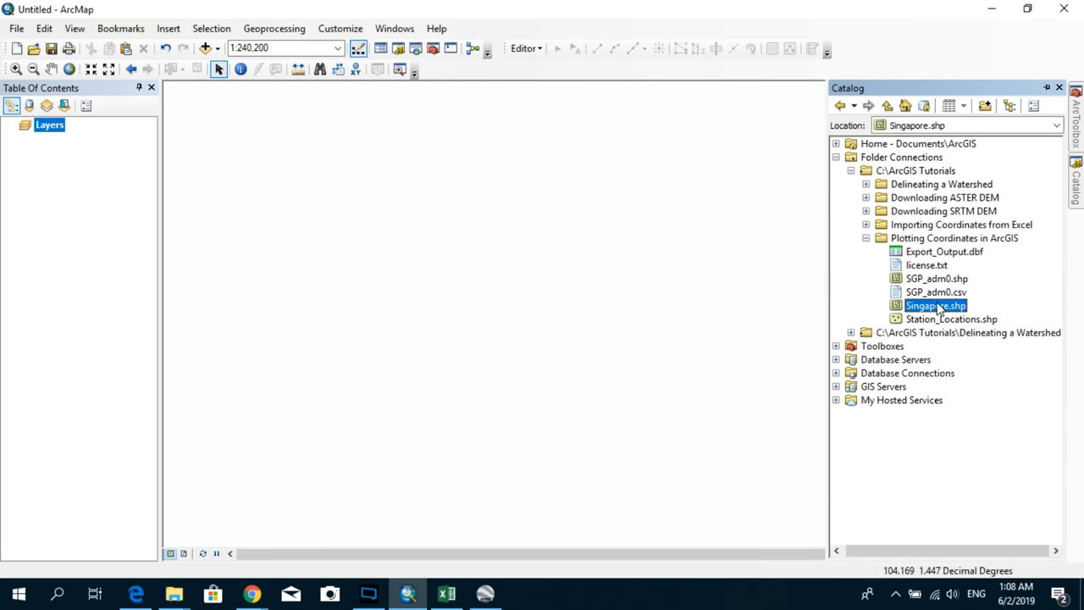
{"action": "left_click_drag", "start_coordinate": [937, 310], "coordinate": [83, 211]}
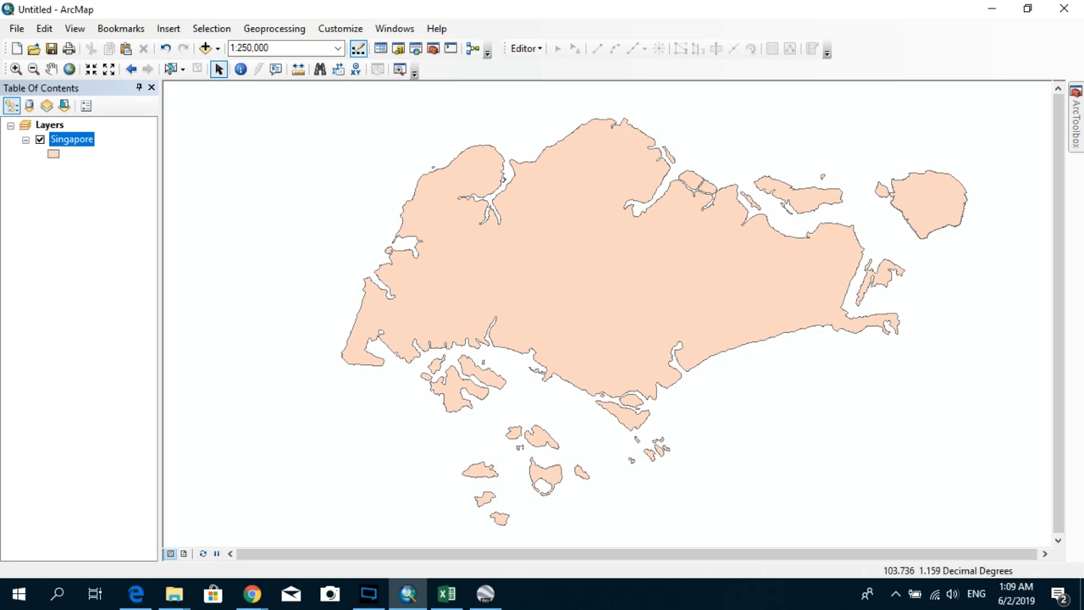
In the Excel station workbook, go to File > Save As
{"action": "left_click", "coordinate": [461, 598]}
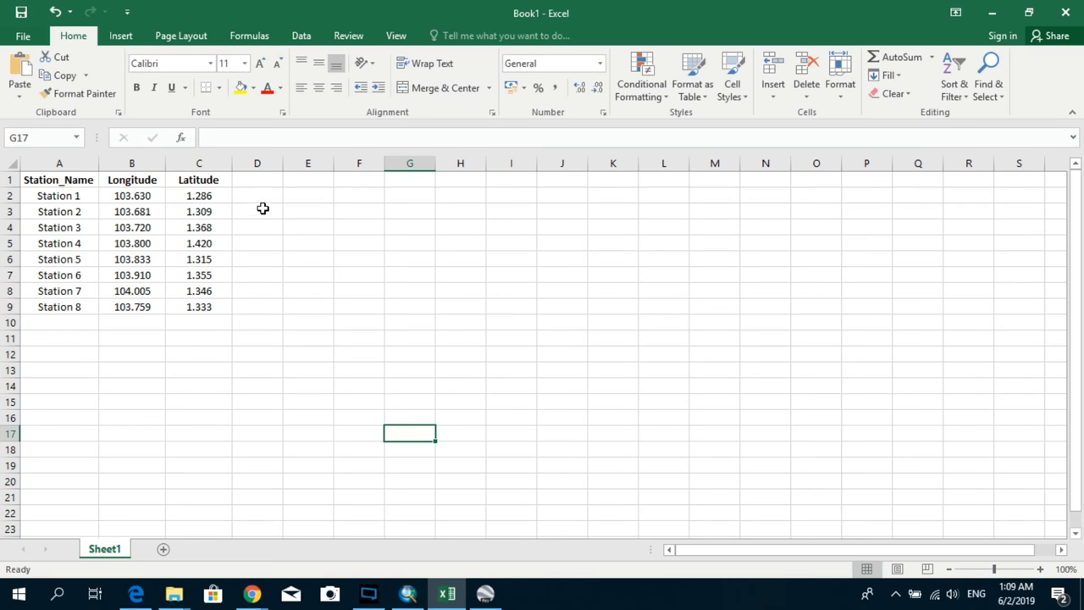
{"action": "left_click", "coordinate": [24, 38]}
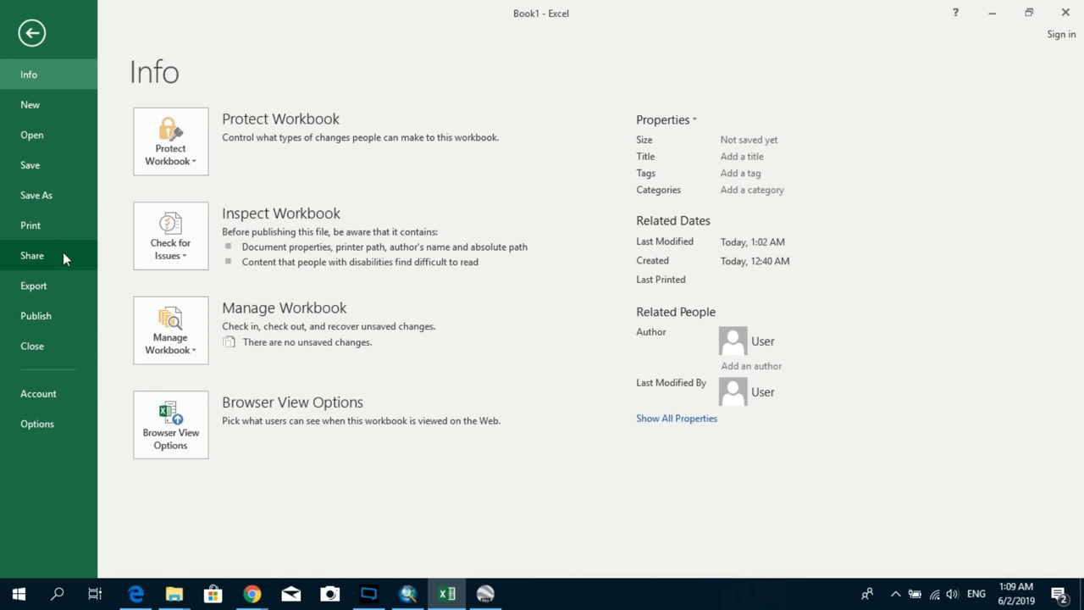
{"action": "left_click", "coordinate": [52, 193]}
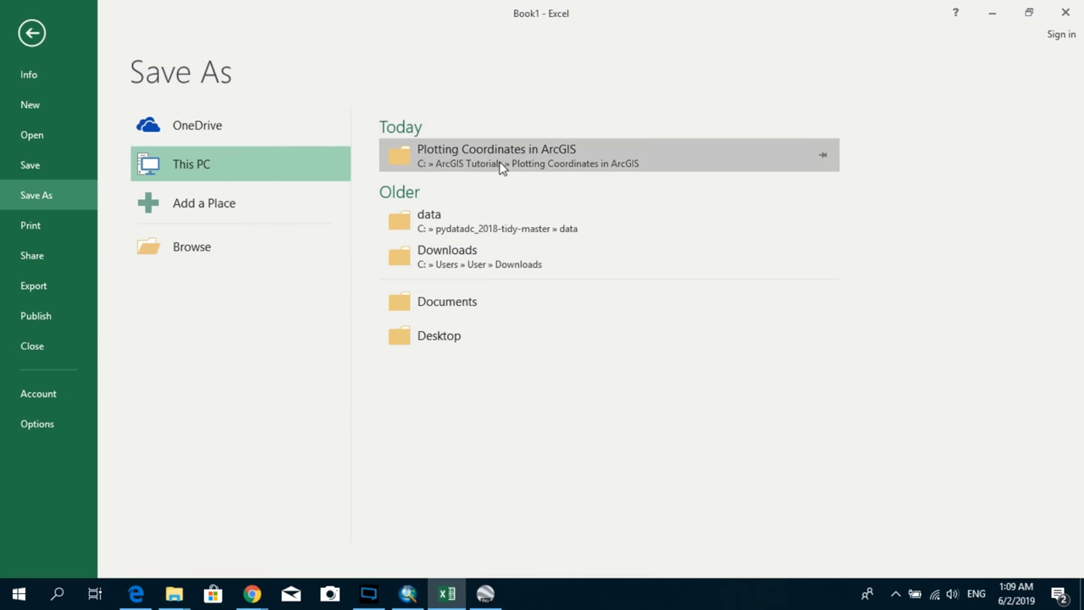
Choose the Plotting Coordinates in ArcGIS folder and the Excel 97-2003 Workbook format
{"action": "left_click", "coordinate": [503, 160]}
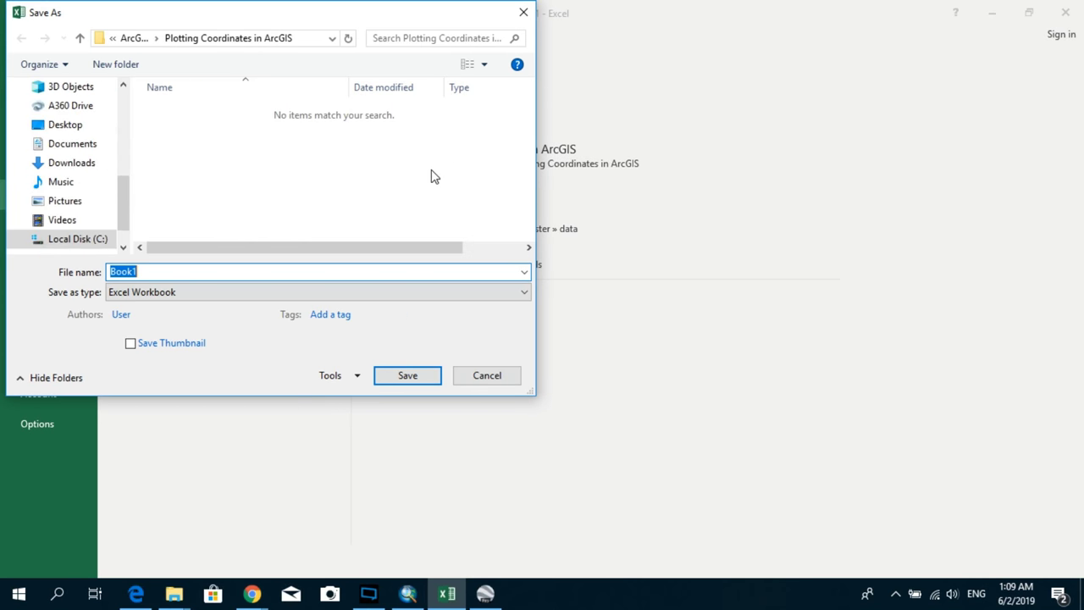
{"action": "left_click_drag", "start_coordinate": [522, 1], "coordinate": [521, 92]}
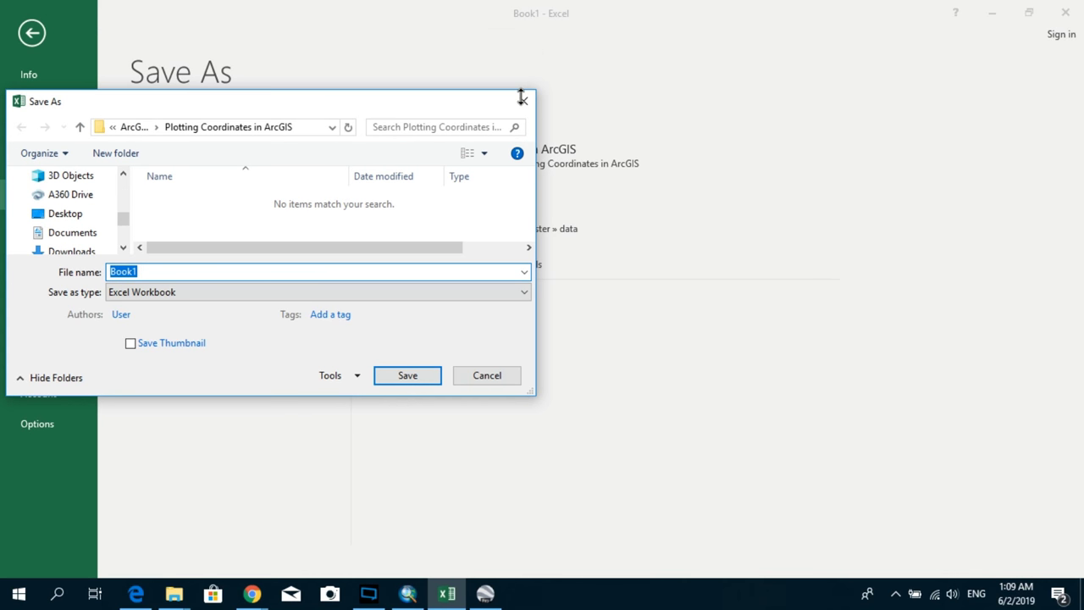
{"action": "left_click_drag", "start_coordinate": [409, 101], "coordinate": [646, 64]}
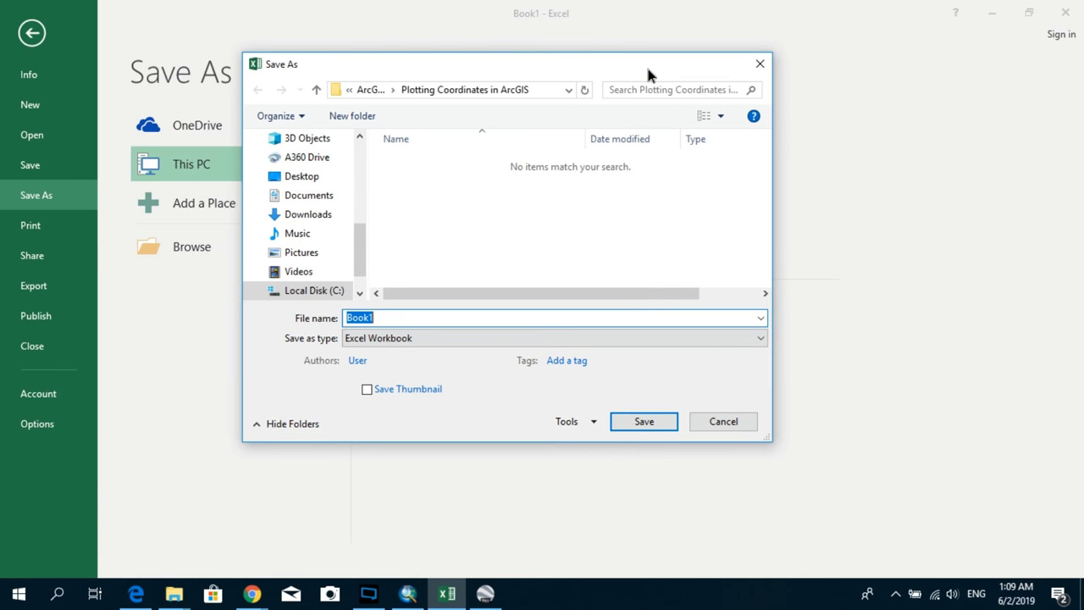
{"action": "left_click", "coordinate": [487, 339]}
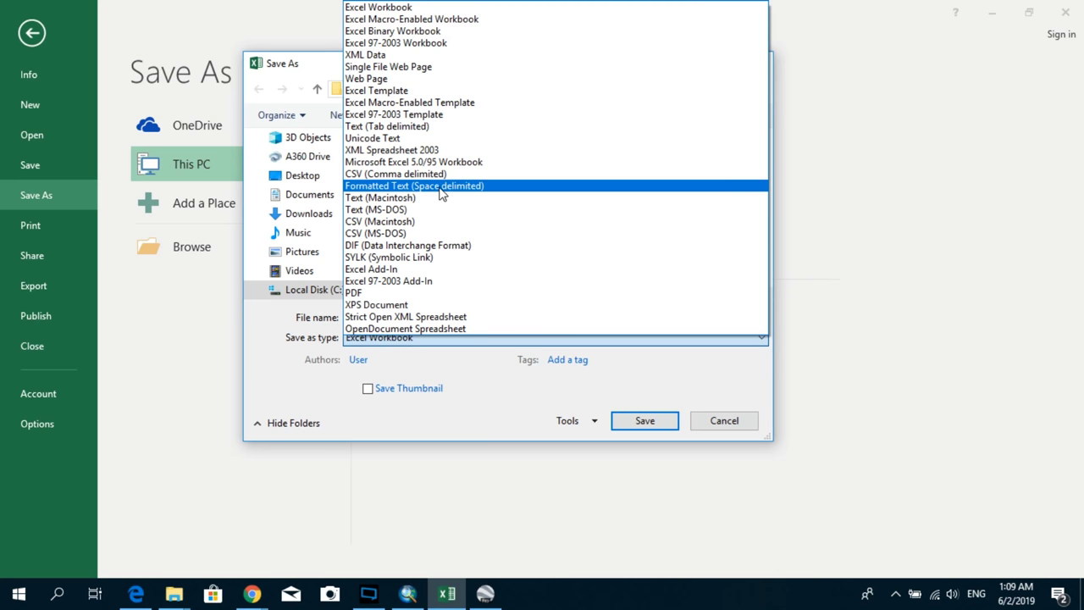
{"action": "left_click", "coordinate": [420, 44]}
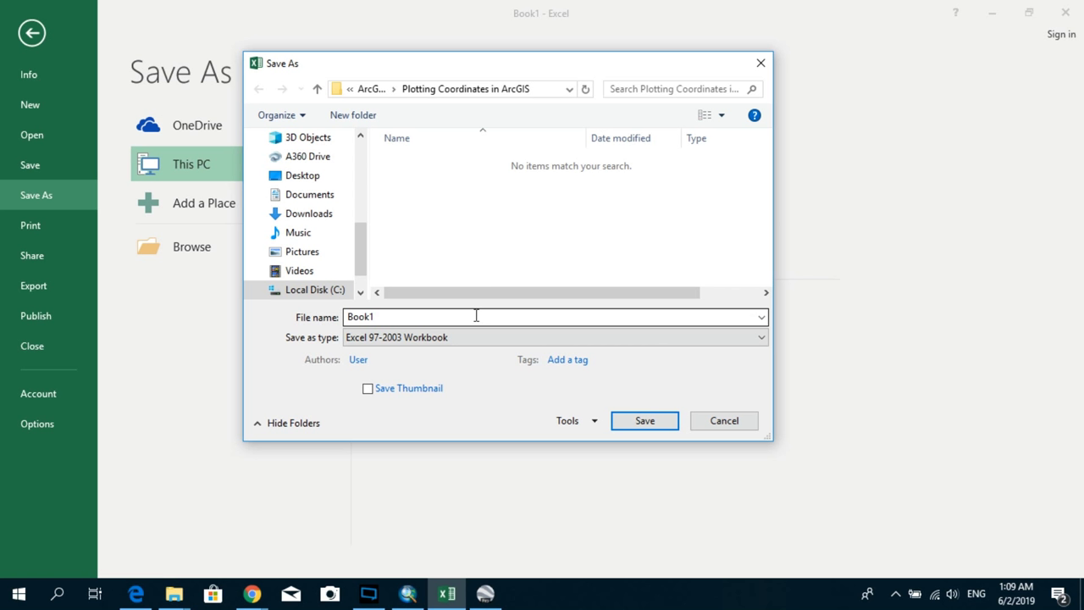
Name the file Station_Coordinates and save it
{"action": "double_click", "coordinate": [476, 318]}
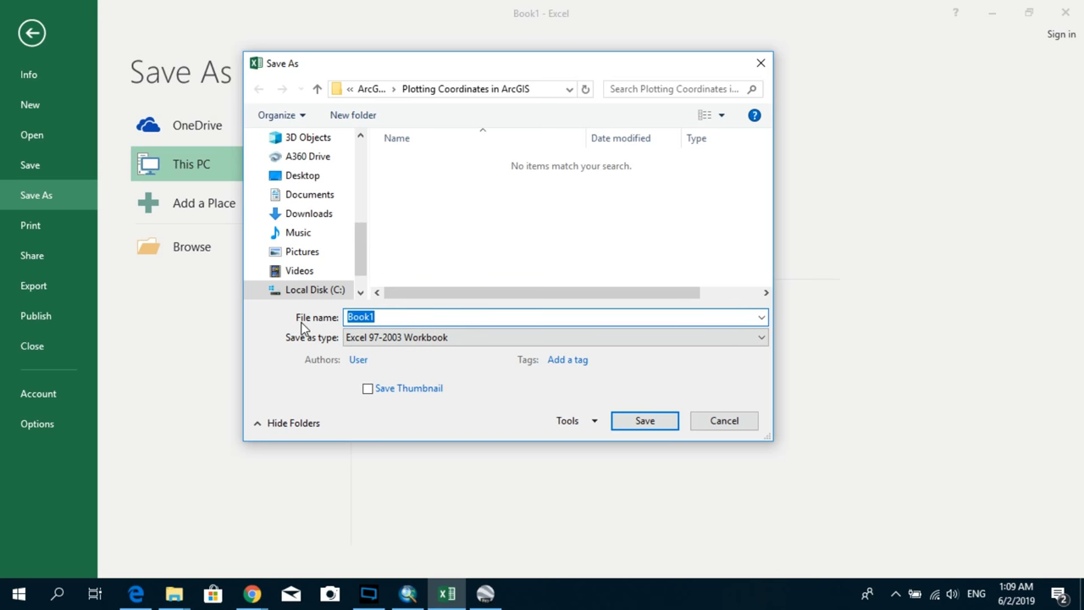
{"action": "type", "text": "Station_"}
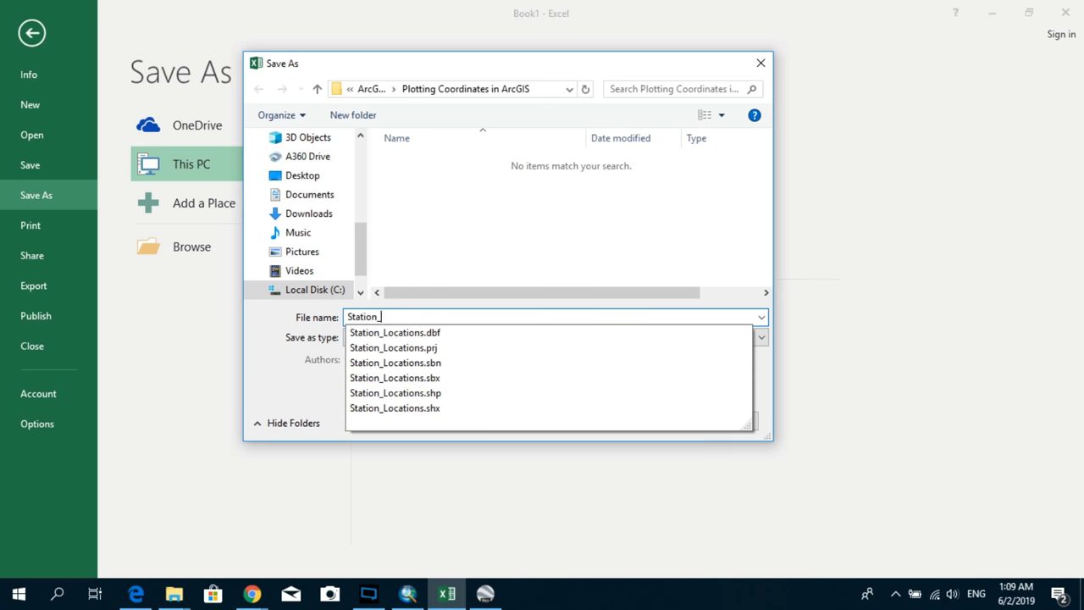
{"action": "type", "text": "Coordinates"}
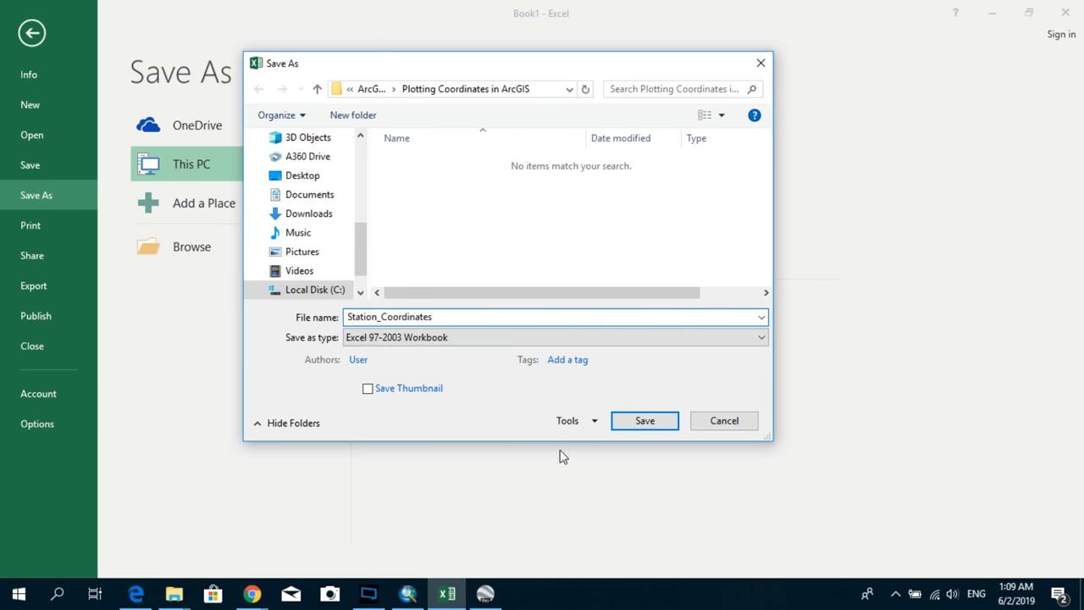
{"action": "left_click", "coordinate": [665, 429]}
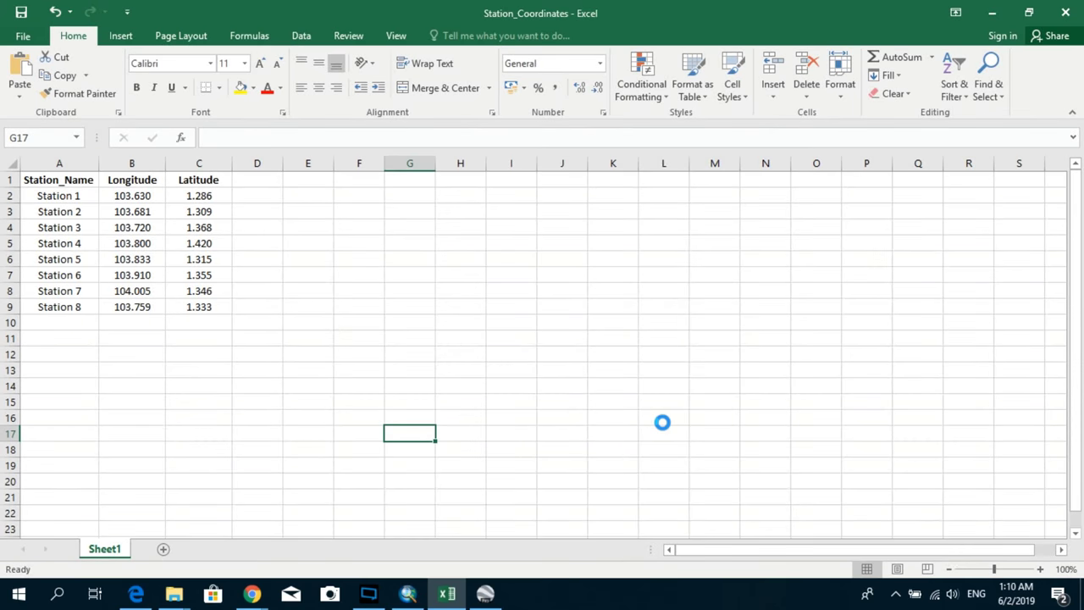
Set the Layers data frame coordinate system to WGS 1984
{"action": "left_click", "coordinate": [407, 593]}
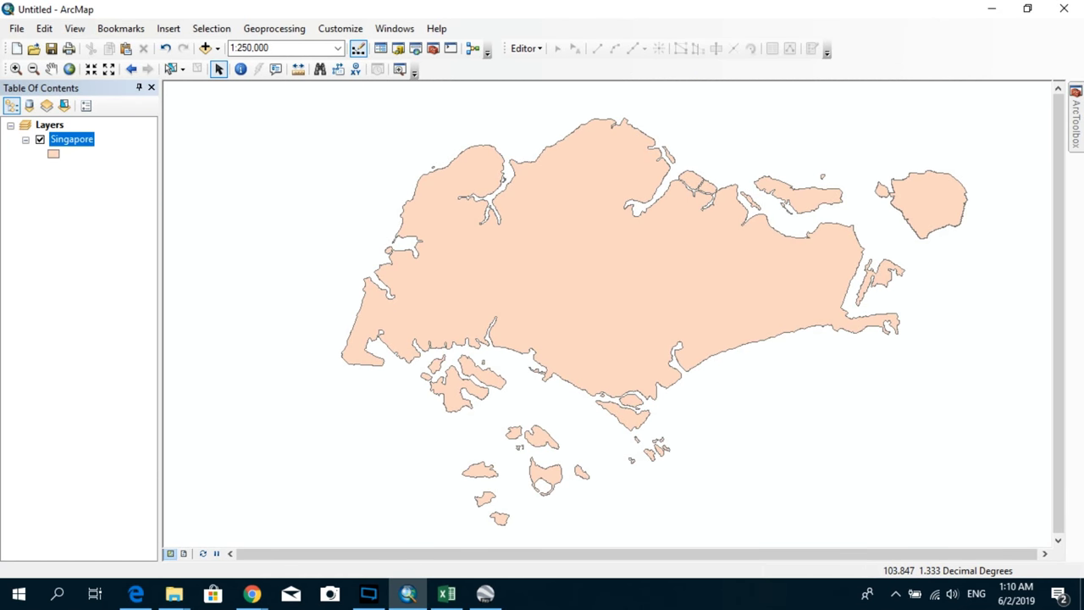
{"action": "left_click", "coordinate": [51, 126]}
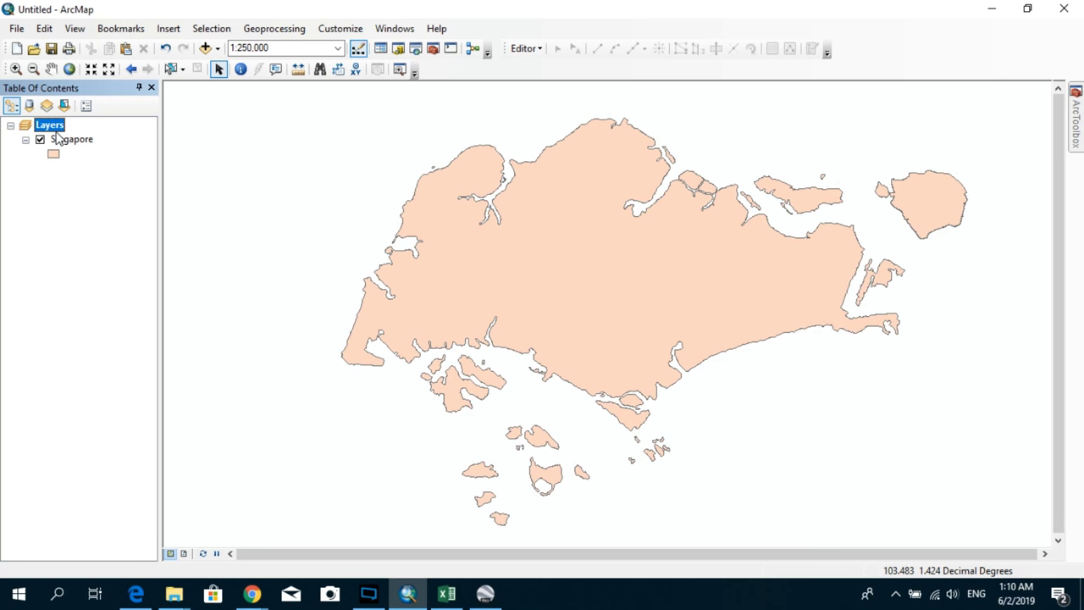
{"action": "right_click", "coordinate": [54, 126]}
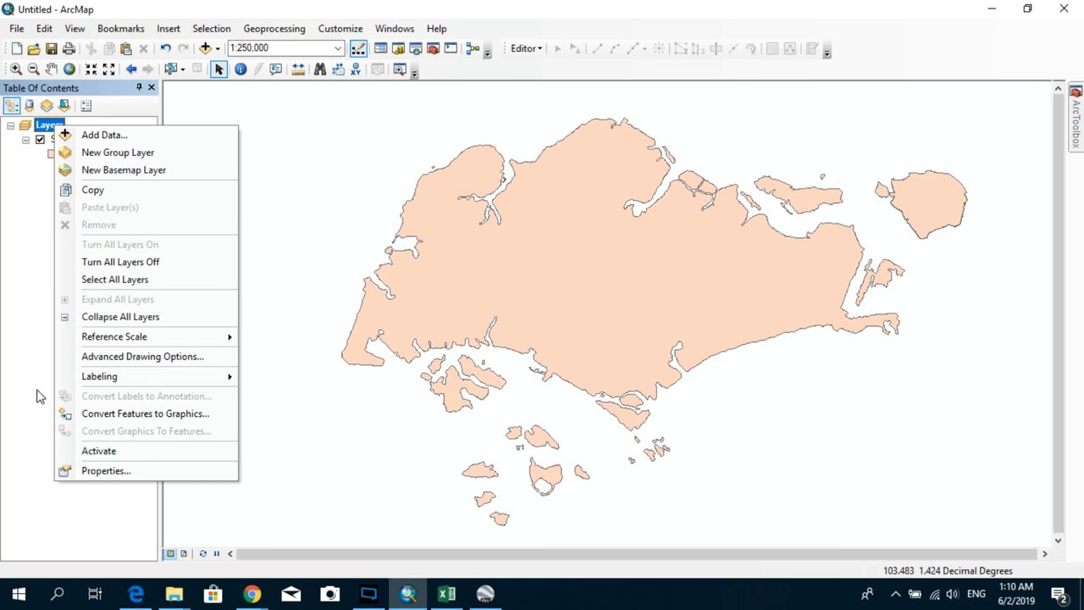
{"action": "left_click", "coordinate": [133, 472]}
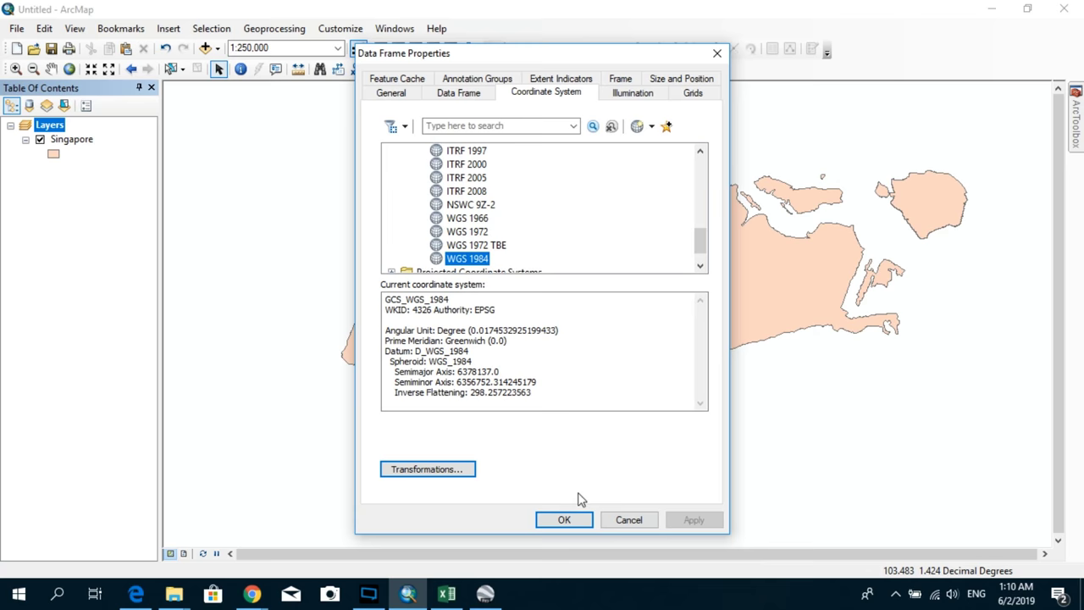
{"action": "left_click", "coordinate": [567, 520]}
Check the Singapore layer's properties to confirm it uses WGS 1984
{"action": "left_click", "coordinate": [76, 141]}
{"action": "right_click", "coordinate": [78, 142]}
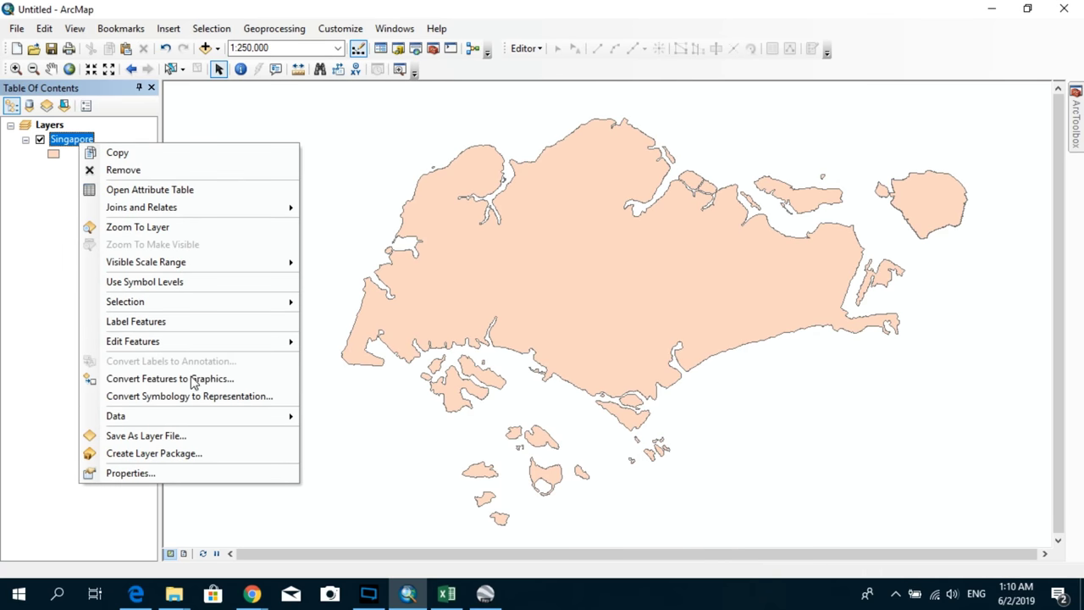
{"action": "left_click", "coordinate": [188, 480]}
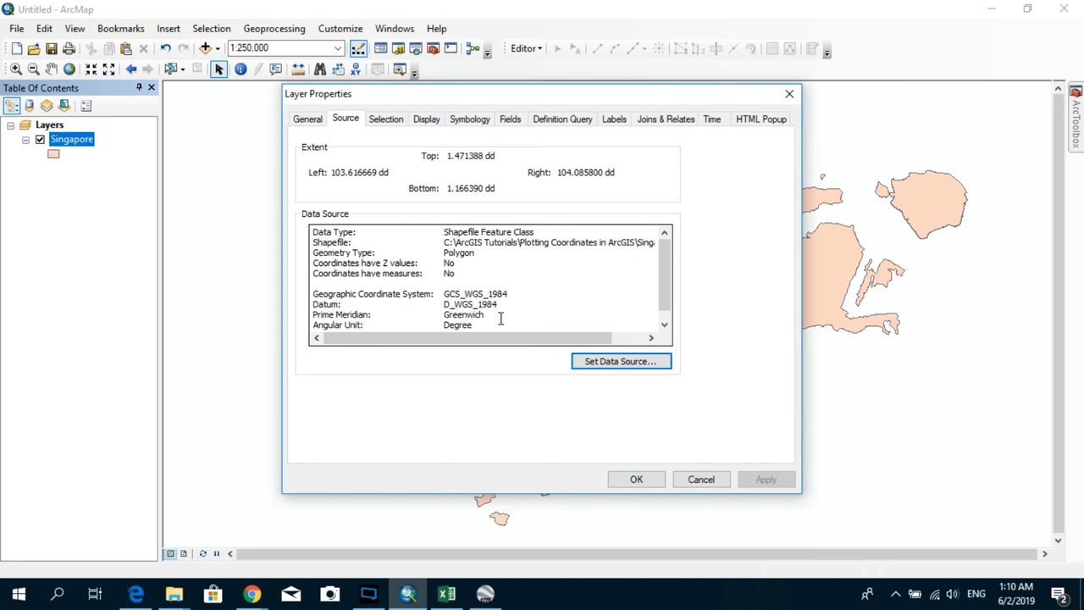
{"action": "left_click", "coordinate": [640, 479]}
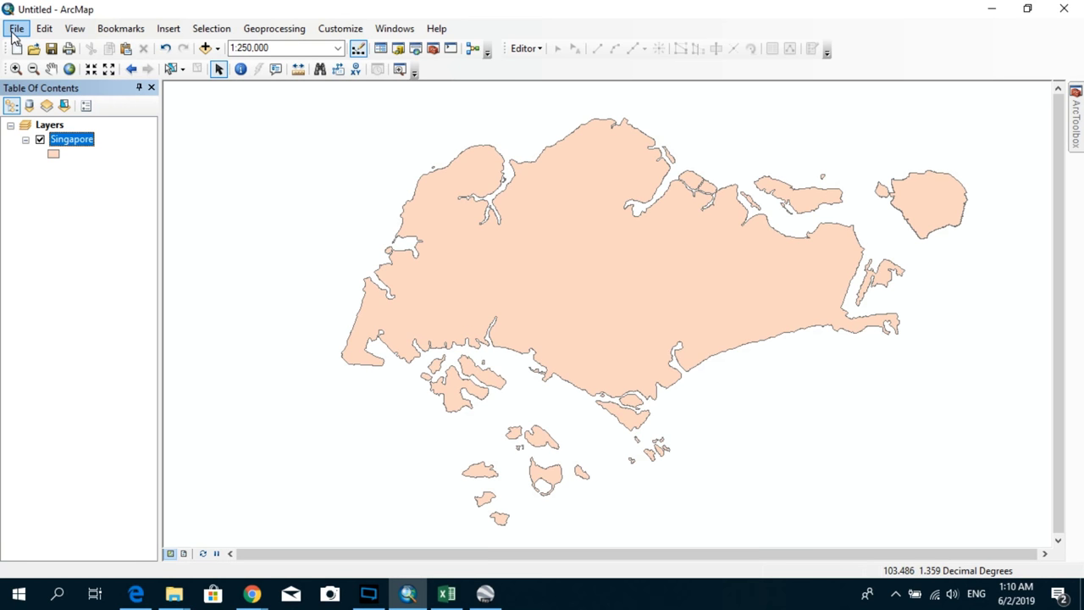
Open the Add XY Data form from Add Data
{"action": "left_click", "coordinate": [14, 33]}
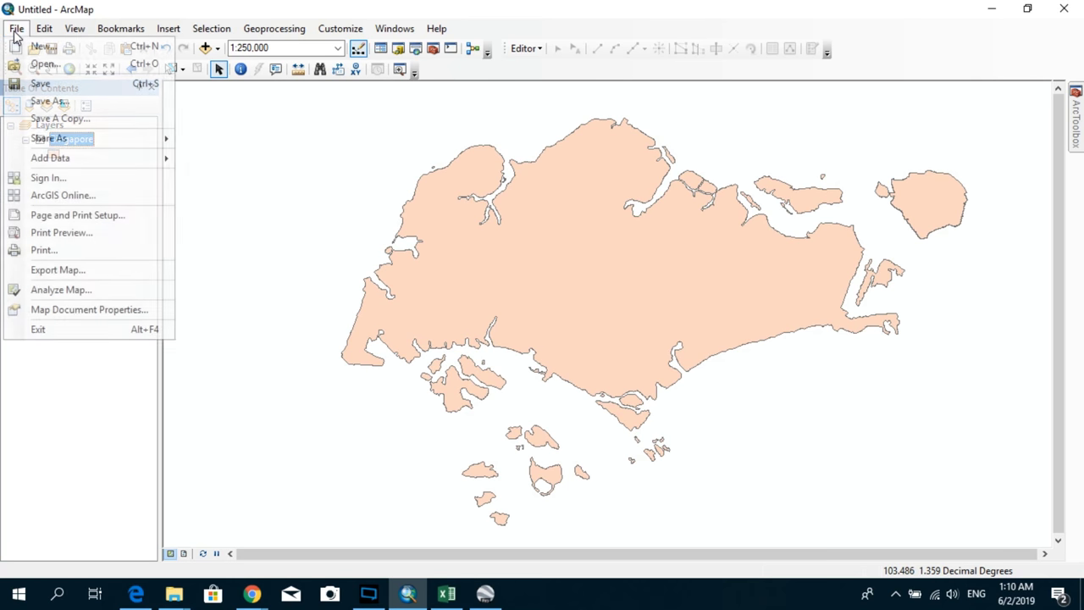
{"action": "mouse_move", "coordinate": [115, 161]}
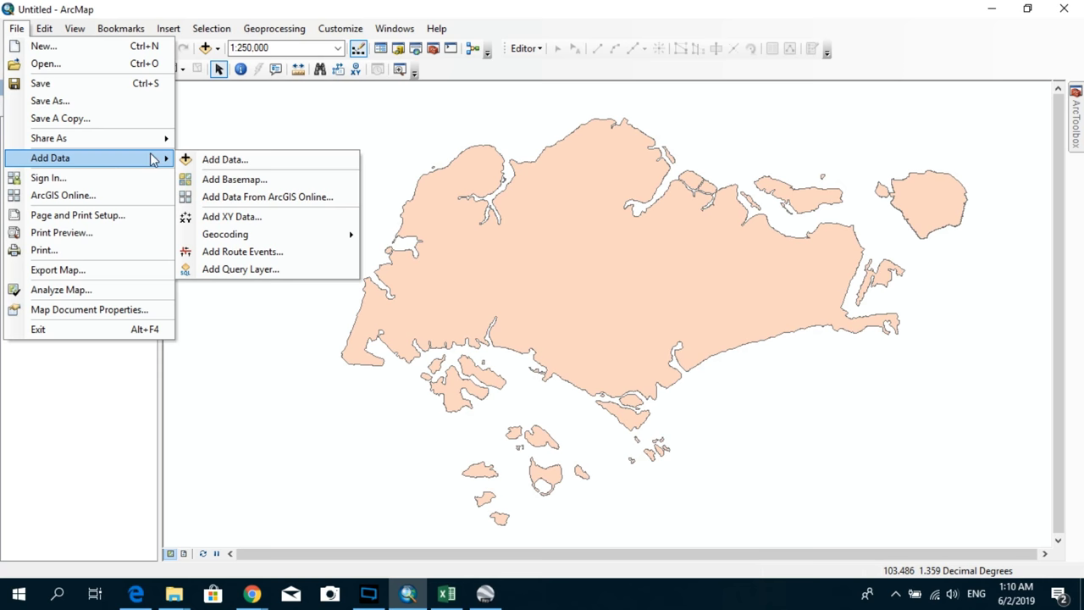
{"action": "left_click", "coordinate": [271, 218]}
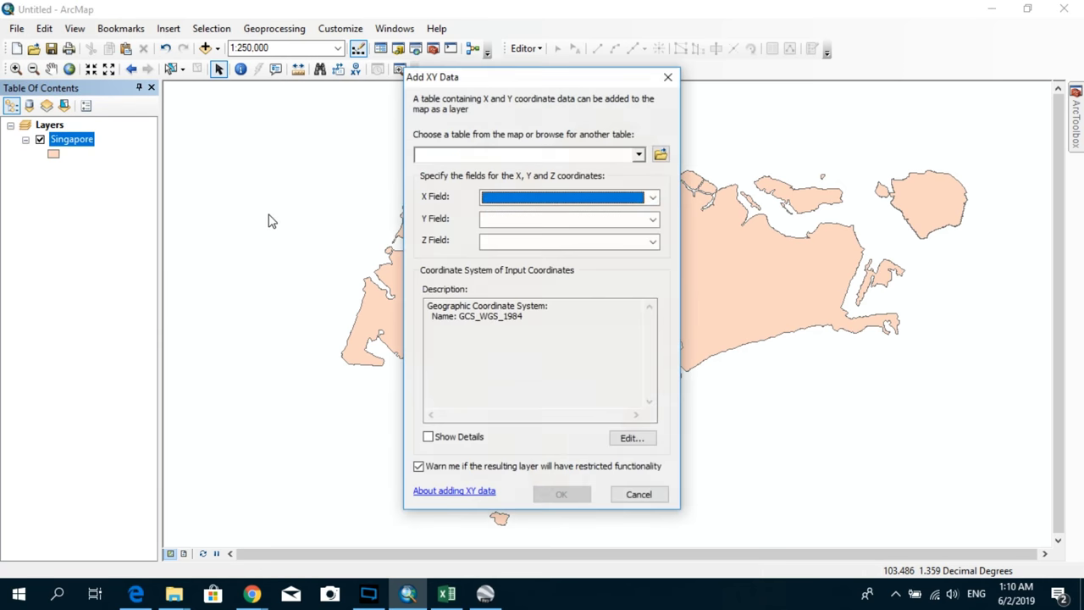
Browse to C:\ArcGIS Tutorials\Plotting Coordinates in ArcGIS and load Sheet1$ from Station_Coordinates.xls
{"action": "left_click", "coordinate": [662, 156]}
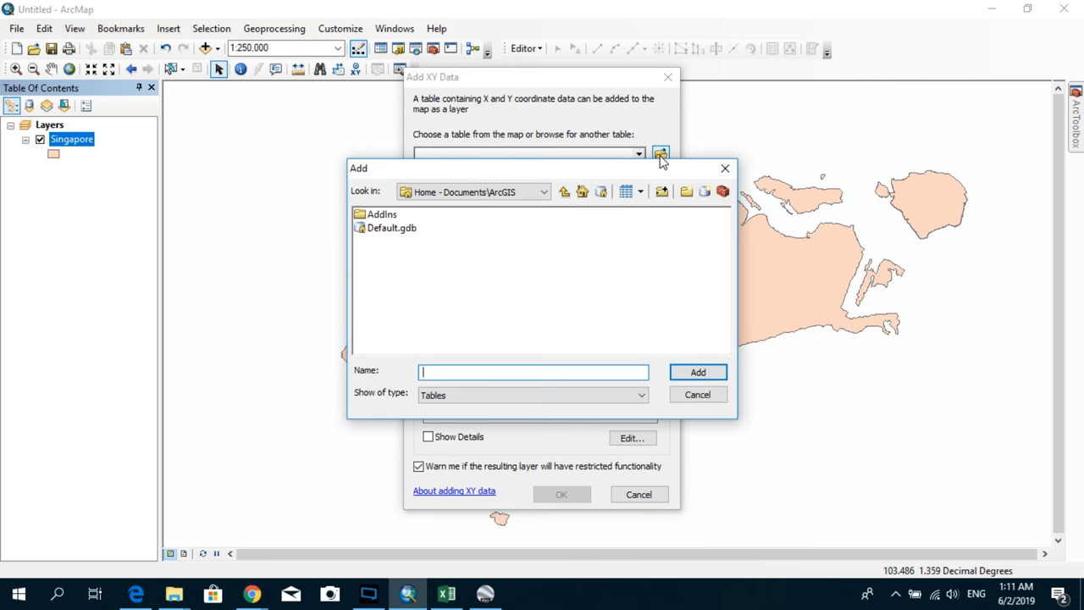
{"action": "left_click", "coordinate": [542, 191]}
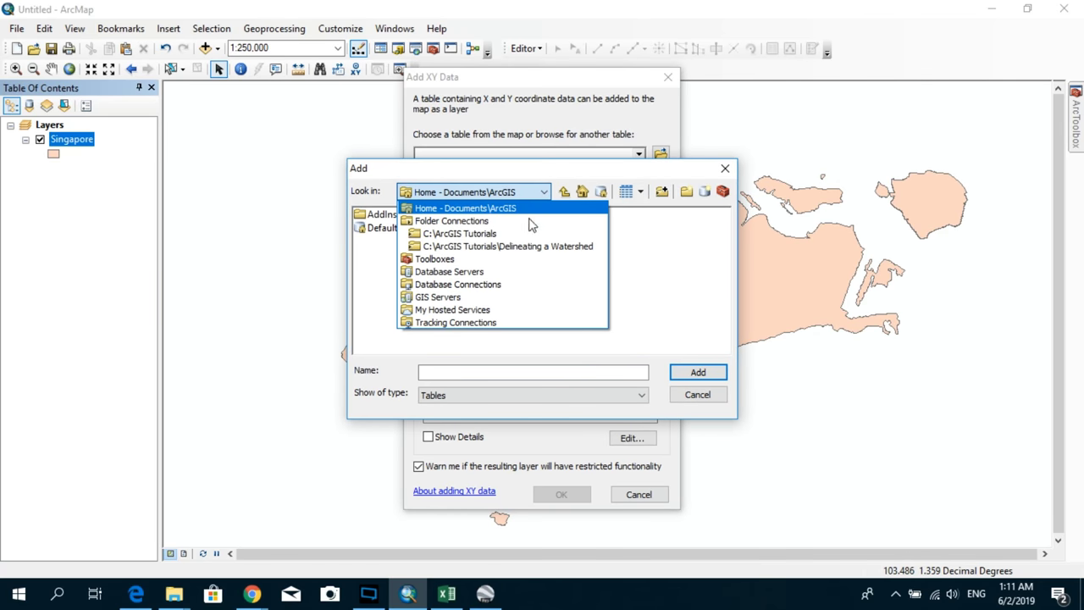
{"action": "left_click", "coordinate": [502, 234]}
{"action": "double_click", "coordinate": [449, 269]}
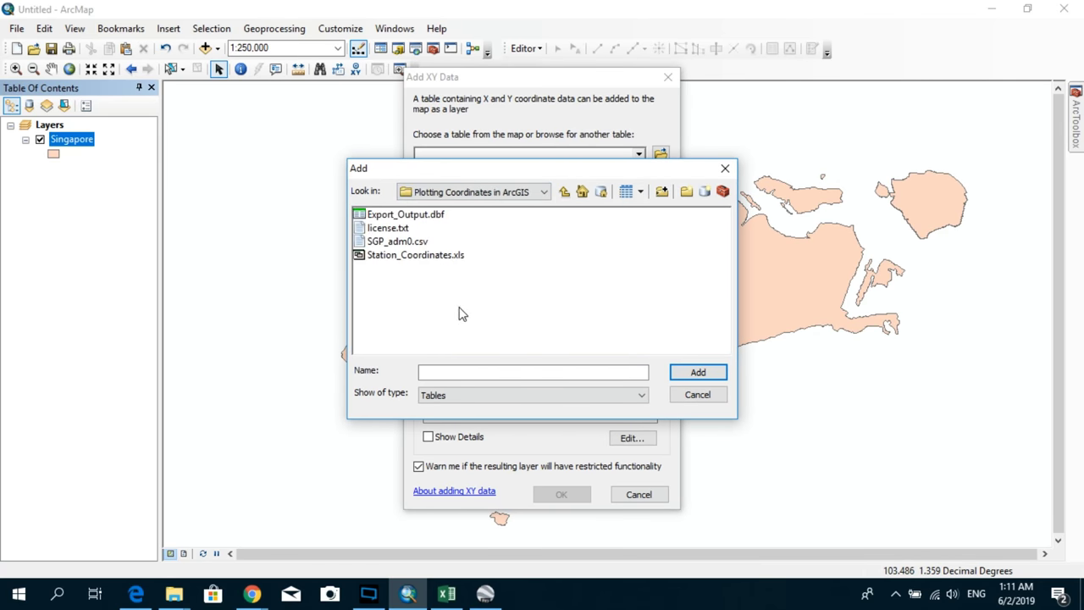
{"action": "left_click", "coordinate": [428, 258]}
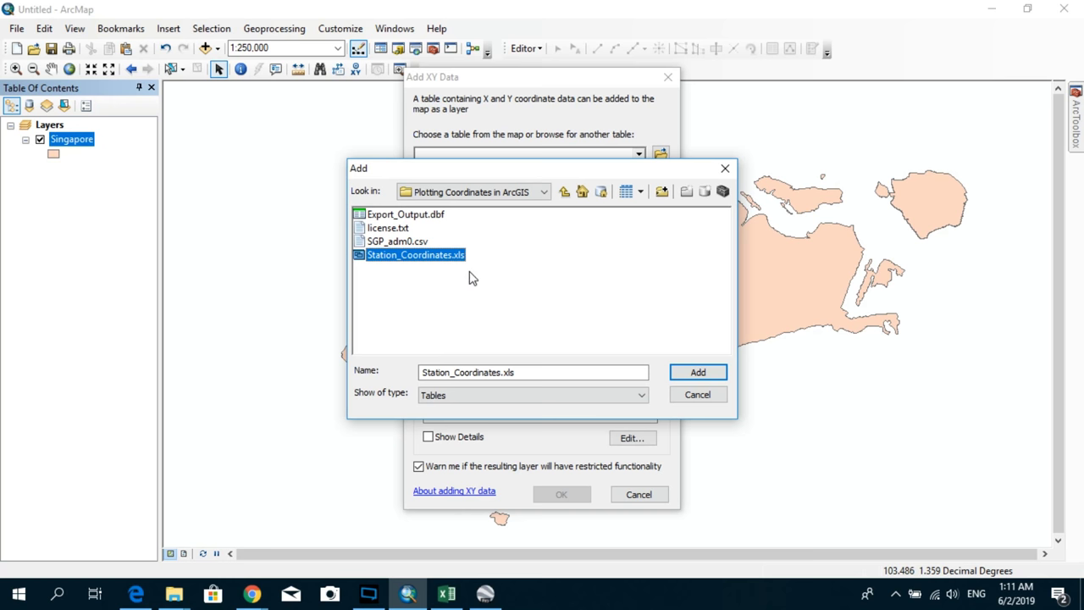
{"action": "left_click", "coordinate": [699, 371]}
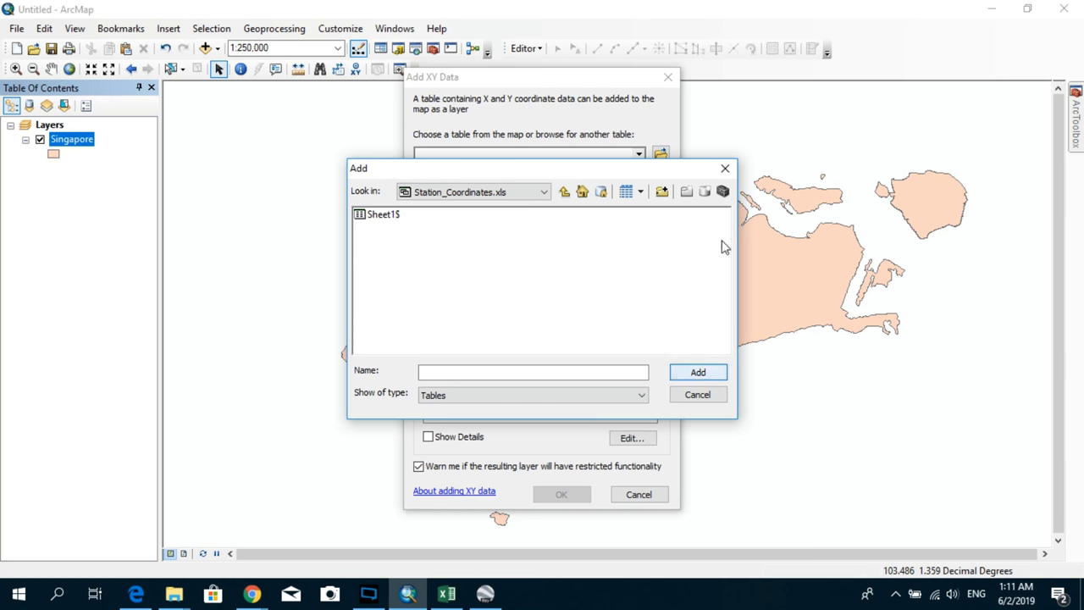
{"action": "mouse_move", "coordinate": [694, 175]}
{"action": "left_mouse_down"}
{"action": "mouse_move", "coordinate": [697, 261]}
{"action": "mouse_move", "coordinate": [700, 178]}
{"action": "left_mouse_up"}
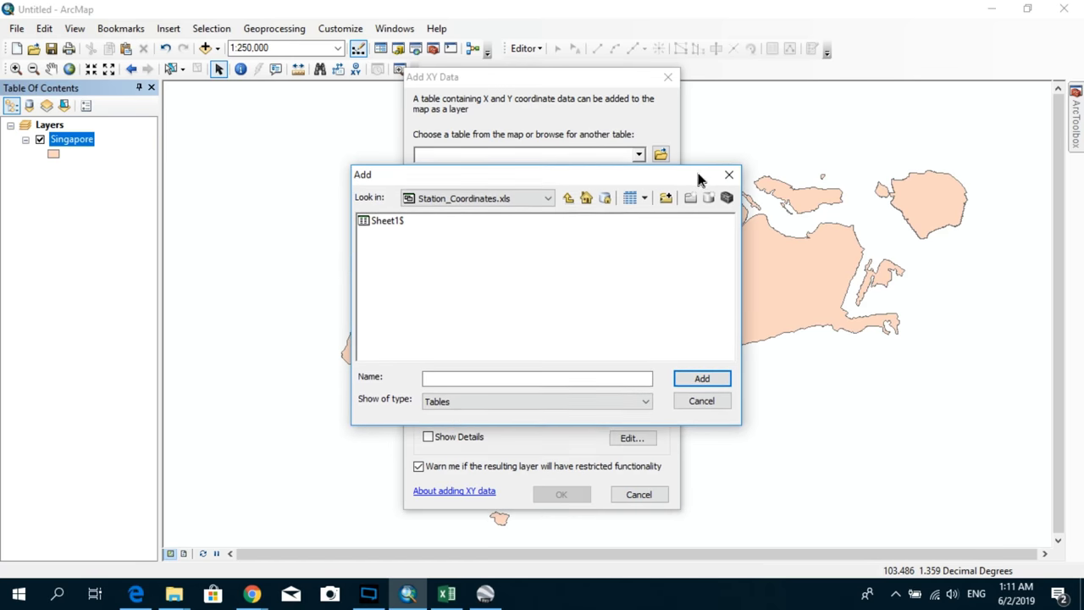
{"action": "left_click", "coordinate": [398, 224]}
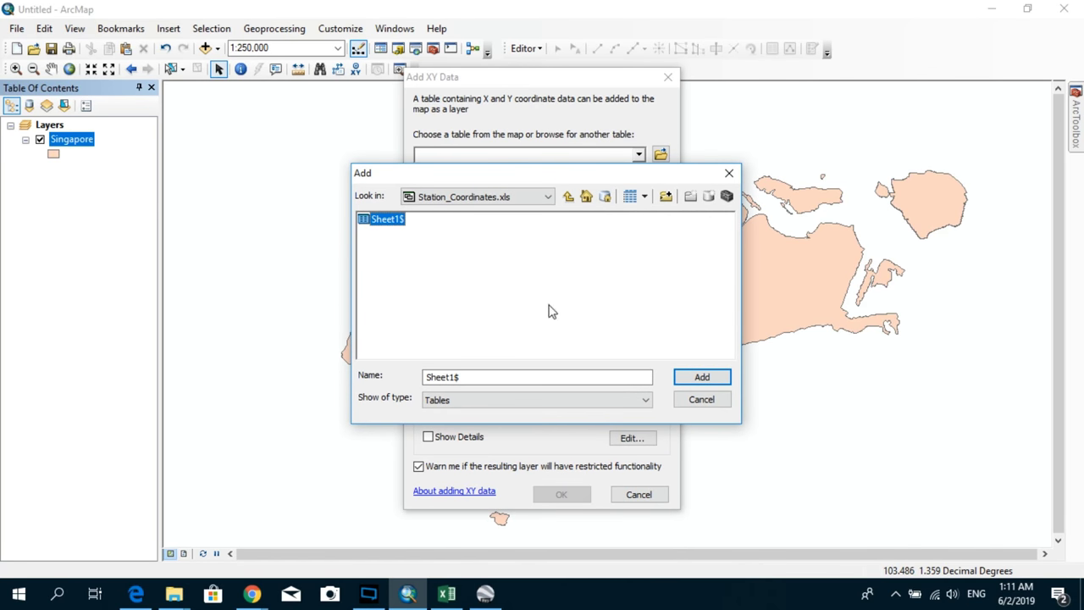
{"action": "left_click", "coordinate": [720, 383]}
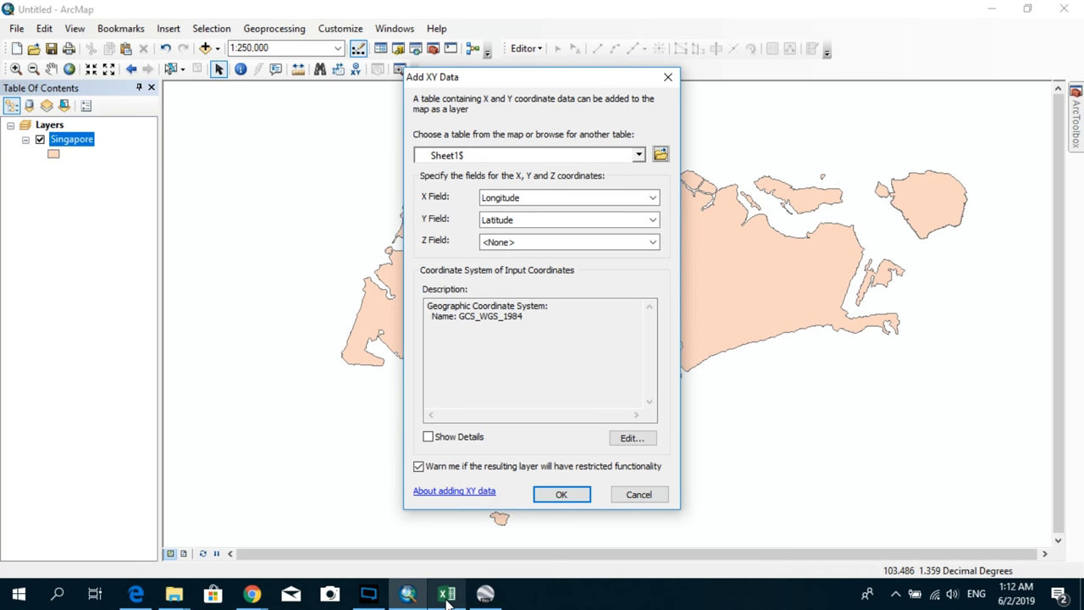
{"action": "left_click", "coordinate": [448, 598]}
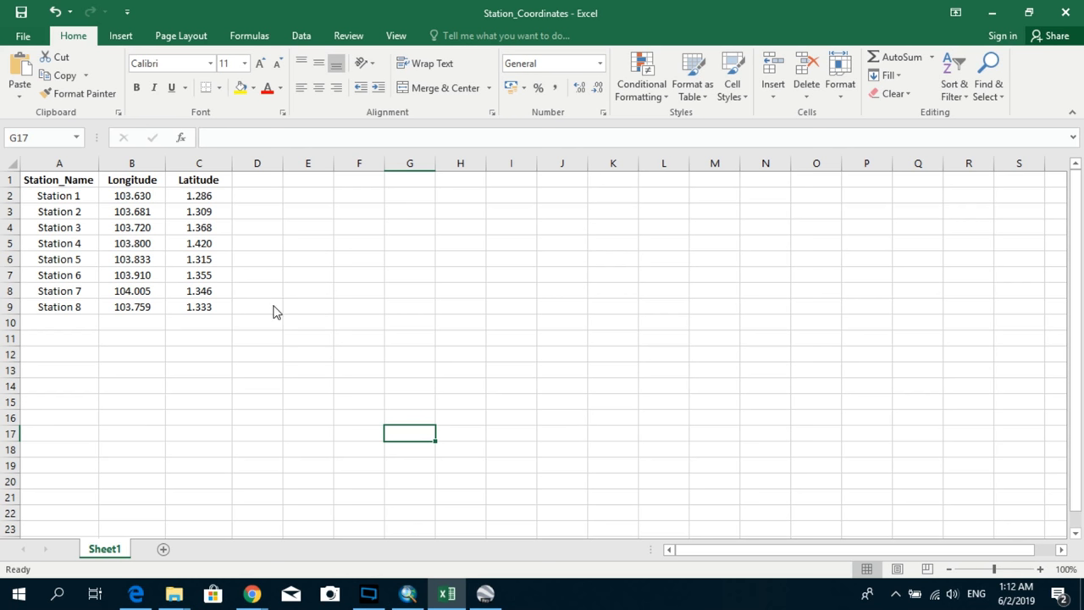
{"action": "key", "text": "alt+Tab"}
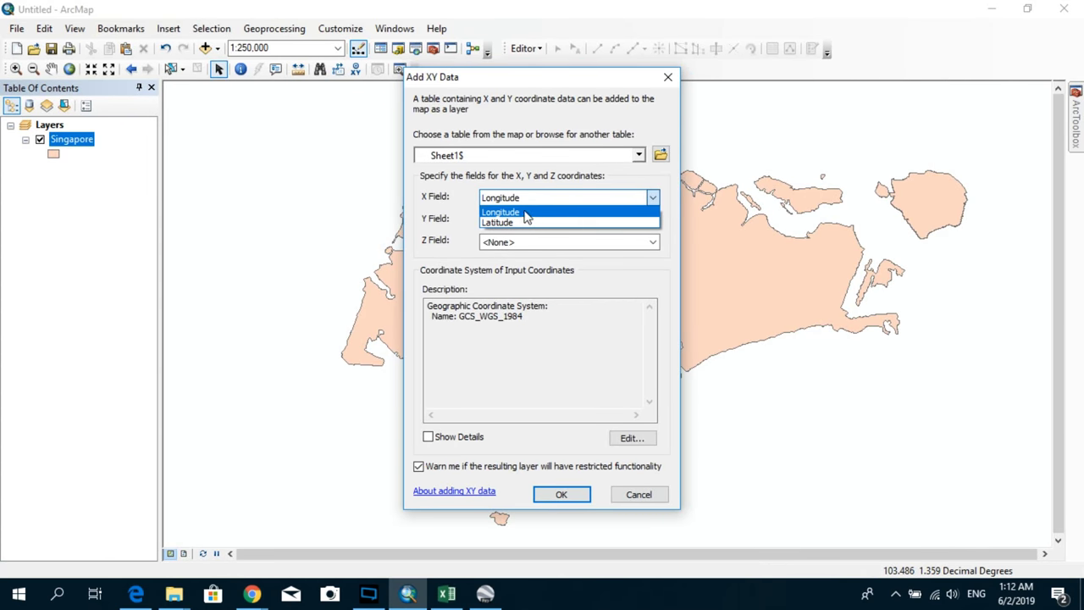
Set X Field to Longitude and Y Field to Latitude, and verify the GCS_WGS_1984 description
{"action": "left_click", "coordinate": [519, 212]}
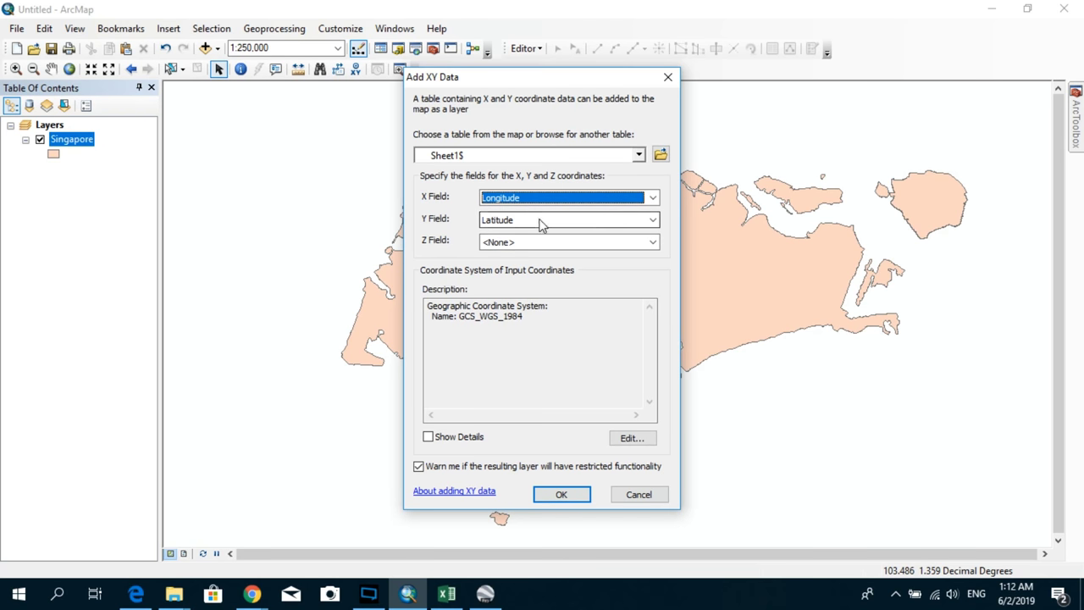
{"action": "left_click", "coordinate": [542, 222]}
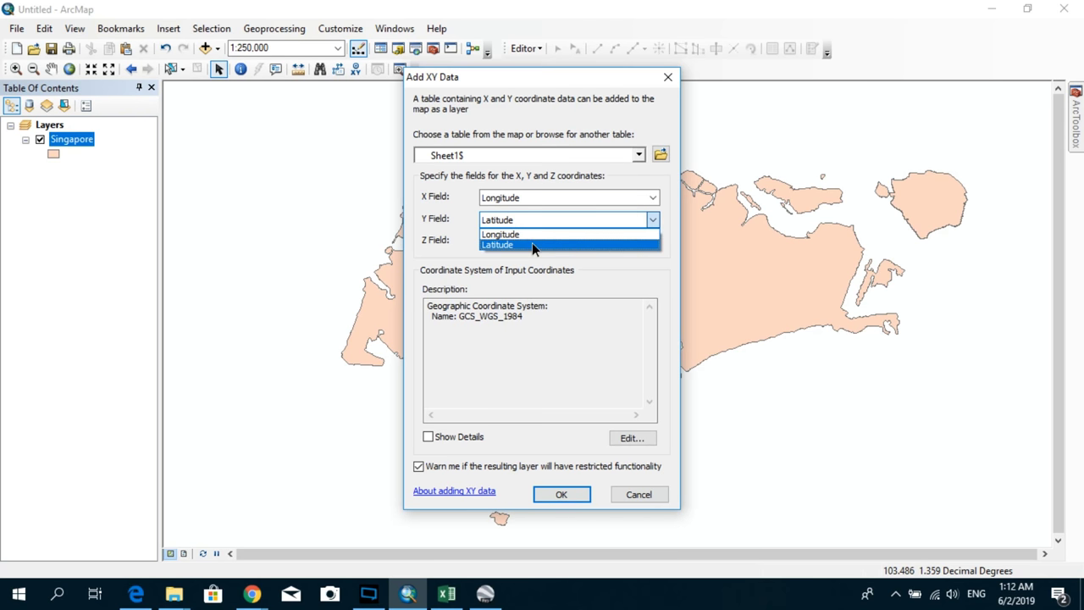
{"action": "left_click", "coordinate": [532, 244]}
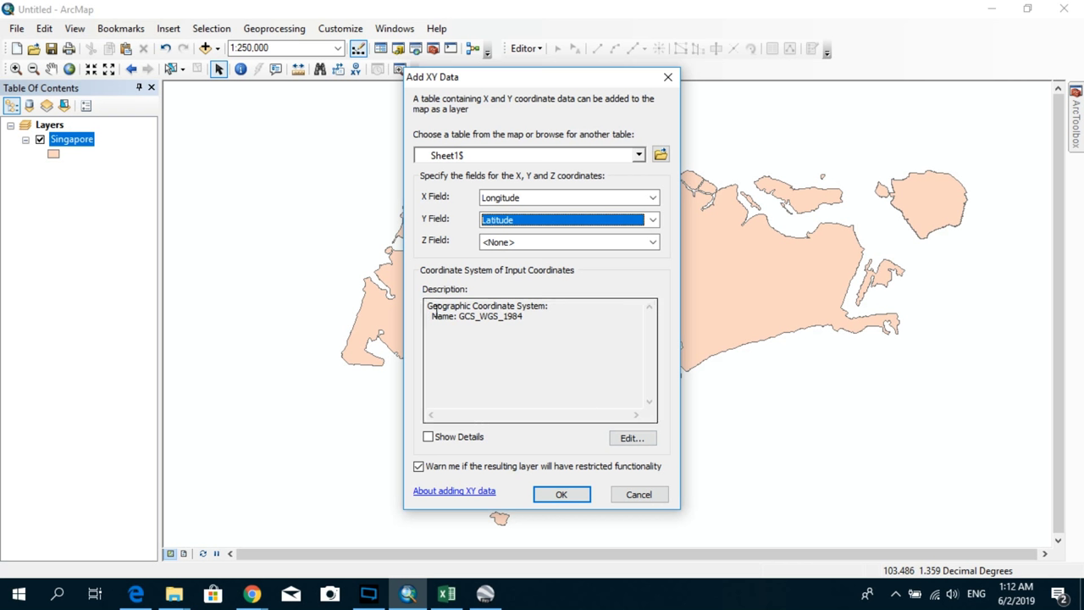
{"action": "left_click_drag", "start_coordinate": [432, 313], "coordinate": [563, 332]}
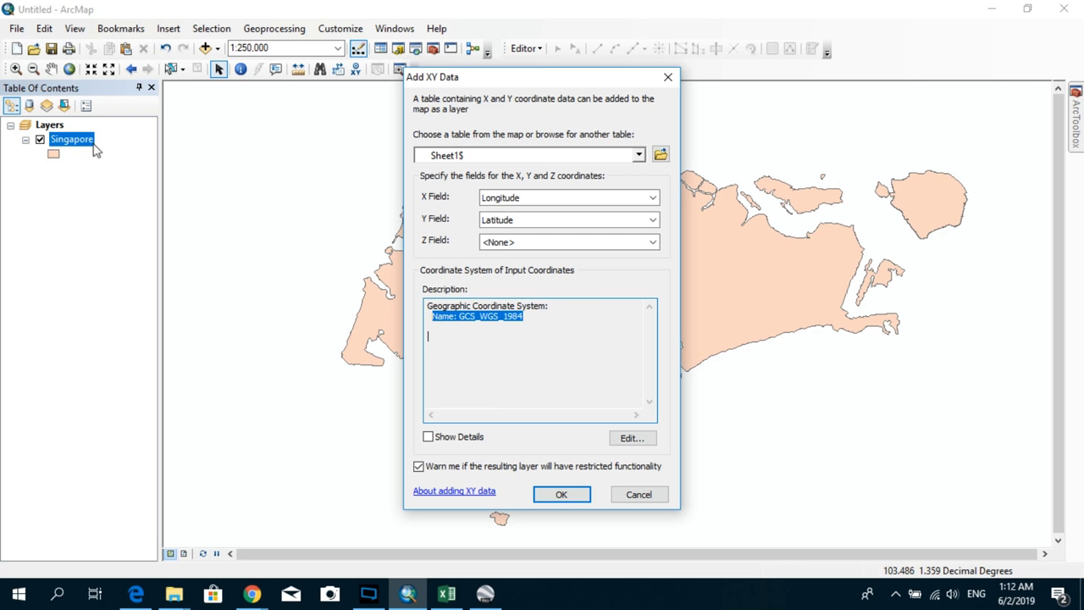
{"action": "left_click", "coordinate": [549, 333]}
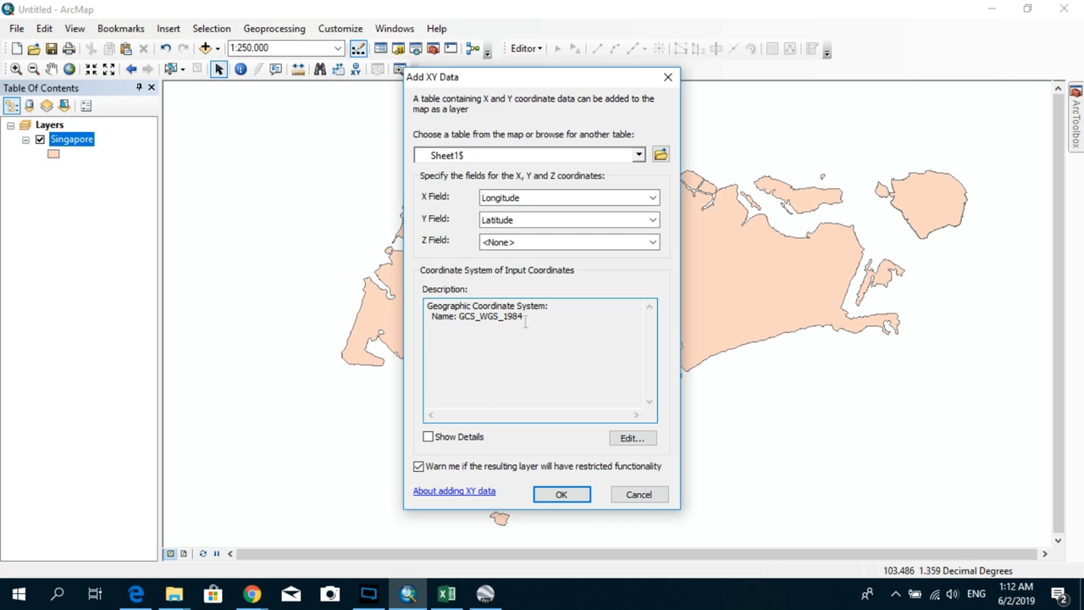
{"action": "left_click_drag", "start_coordinate": [525, 317], "coordinate": [483, 319]}
Create the Sheet1$ Events point layer, then review its Station_Name, Longitude and Latitude columns
{"action": "left_click", "coordinate": [566, 497]}
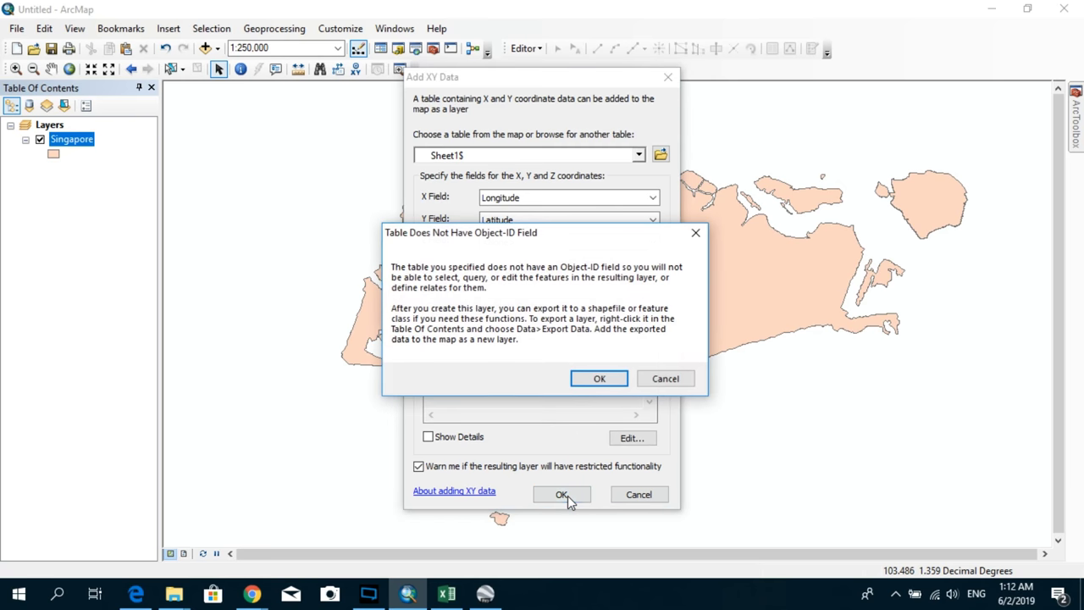
{"action": "left_click", "coordinate": [596, 382]}
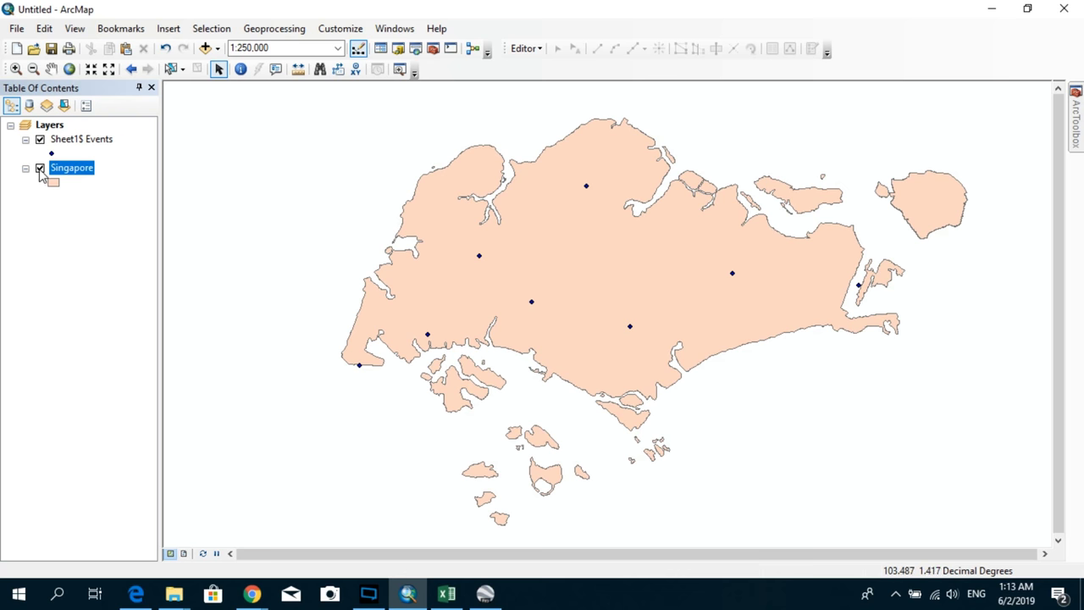
{"action": "left_click", "coordinate": [81, 139]}
{"action": "right_click", "coordinate": [85, 138]}
{"action": "left_click", "coordinate": [131, 185]}
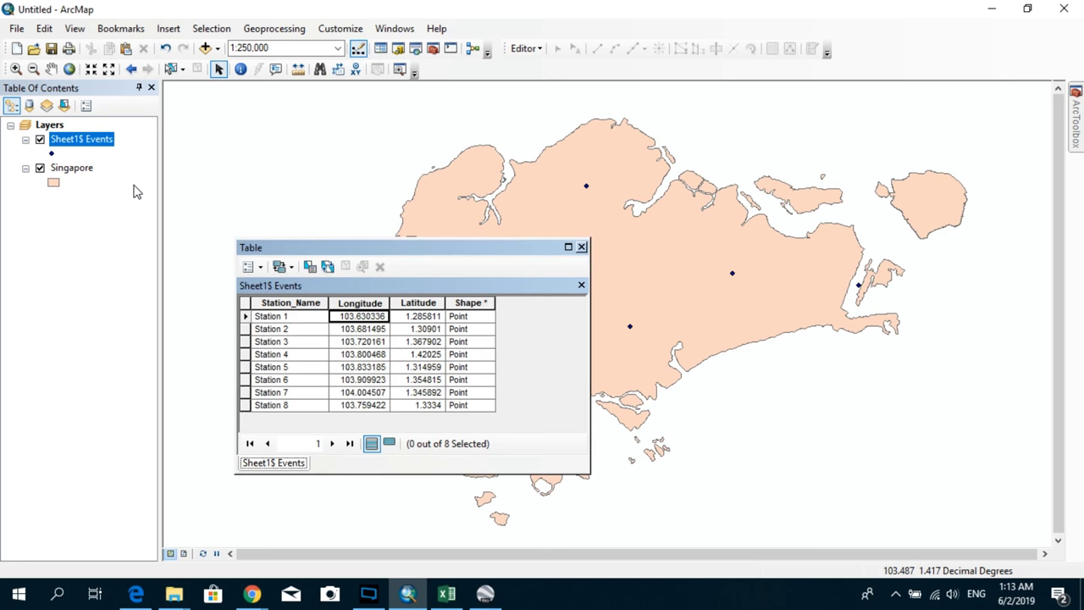
{"action": "left_click", "coordinate": [297, 303]}
{"action": "left_click", "coordinate": [370, 302]}
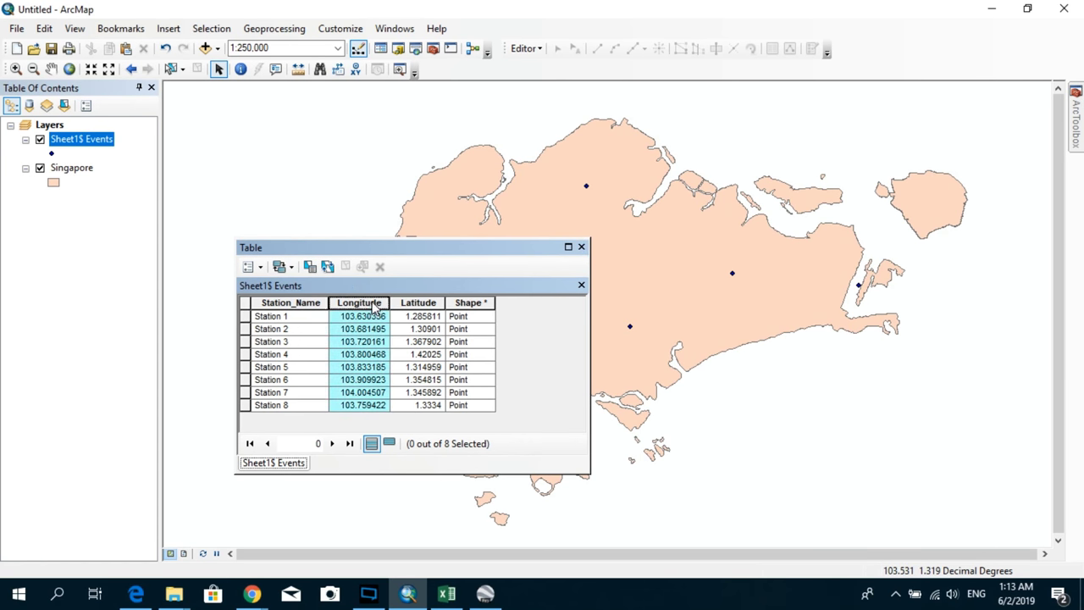
{"action": "left_click", "coordinate": [418, 302]}
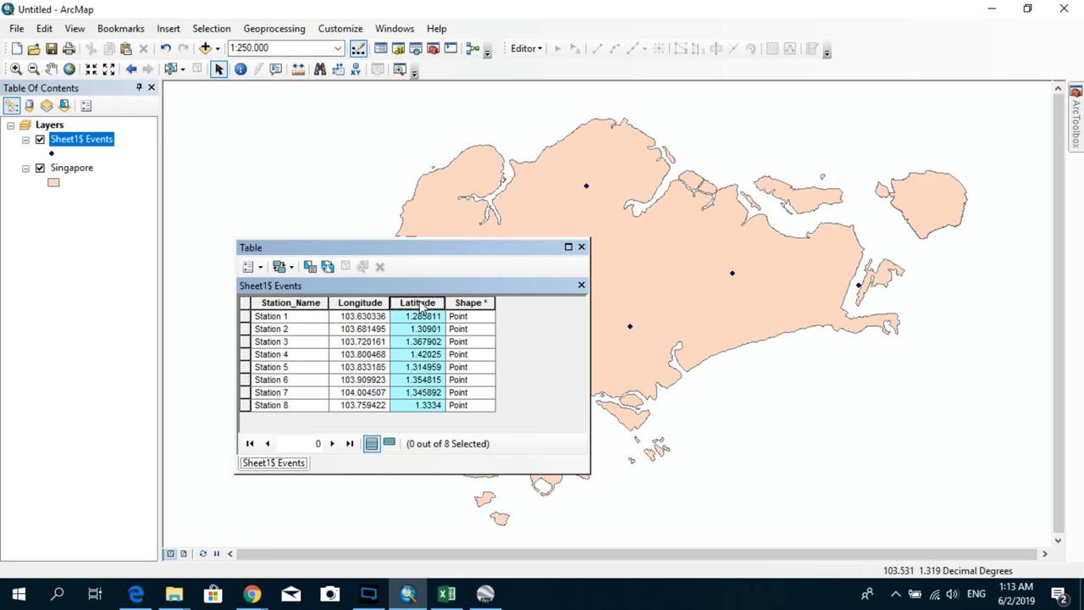
{"action": "left_click", "coordinate": [581, 246]}
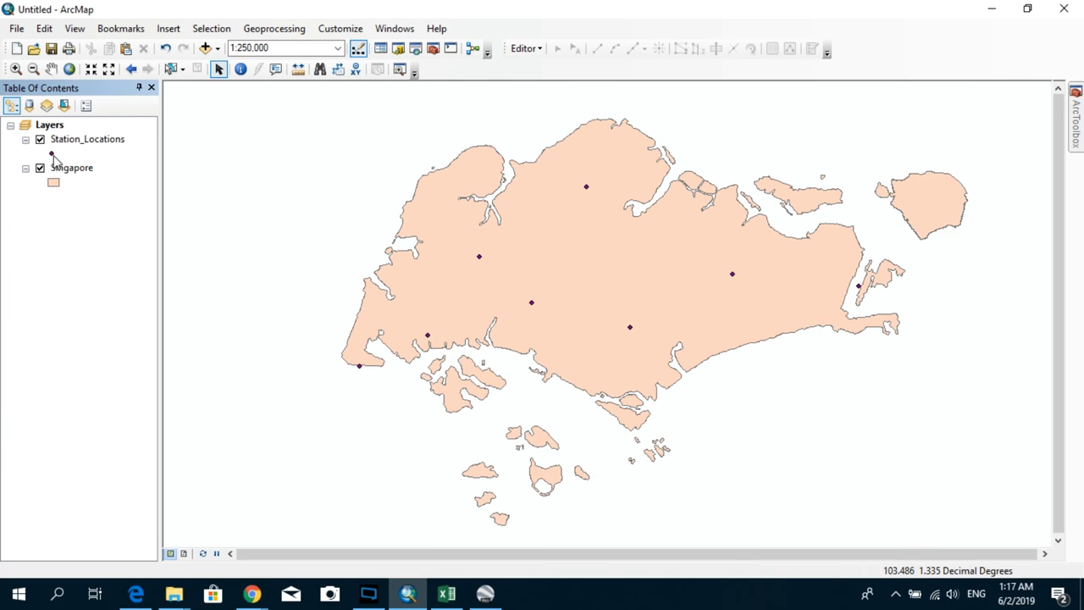
Give Station_Locations a blue Triangle 1 symbol at size 14 and recentre the map
{"action": "left_click", "coordinate": [51, 156]}
{"action": "left_click", "coordinate": [510, 205]}
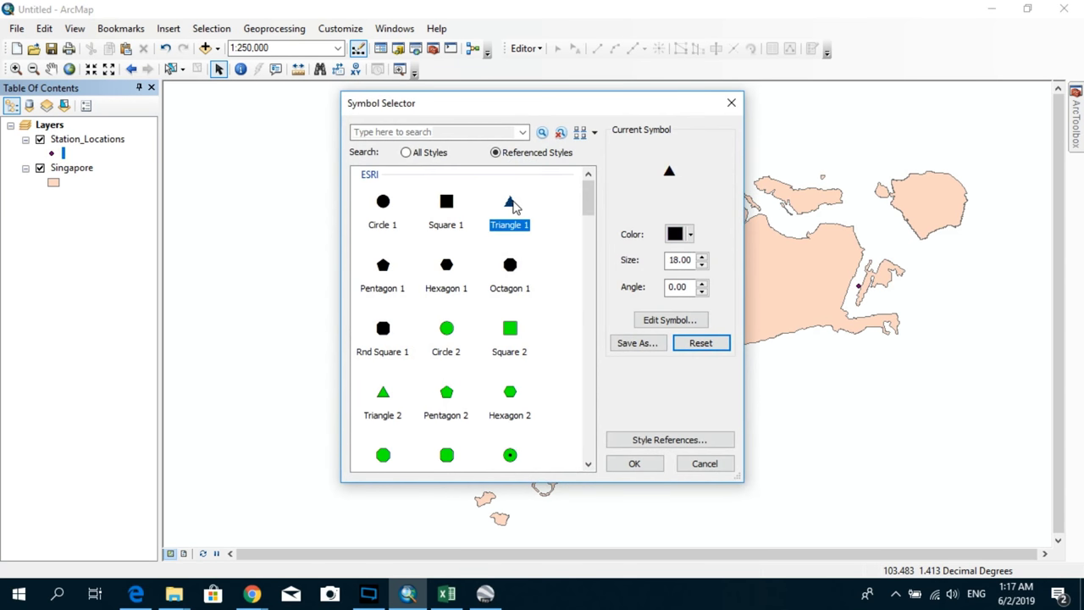
{"action": "left_click", "coordinate": [702, 264]}
{"action": "left_click", "coordinate": [702, 264]}
{"action": "left_click", "coordinate": [702, 265]}
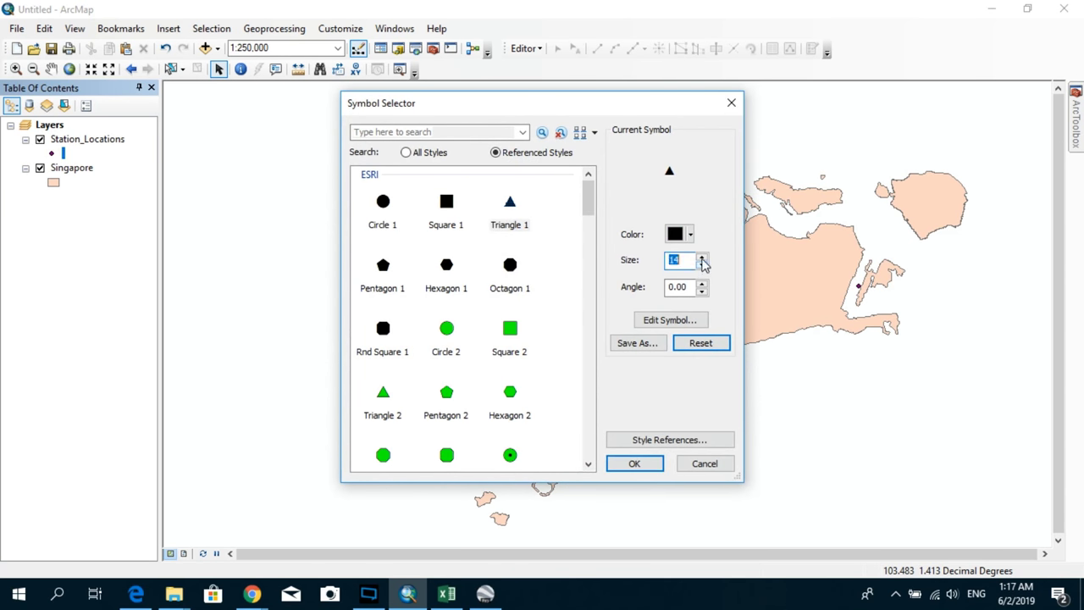
{"action": "left_click", "coordinate": [702, 264]}
{"action": "left_click", "coordinate": [689, 235]}
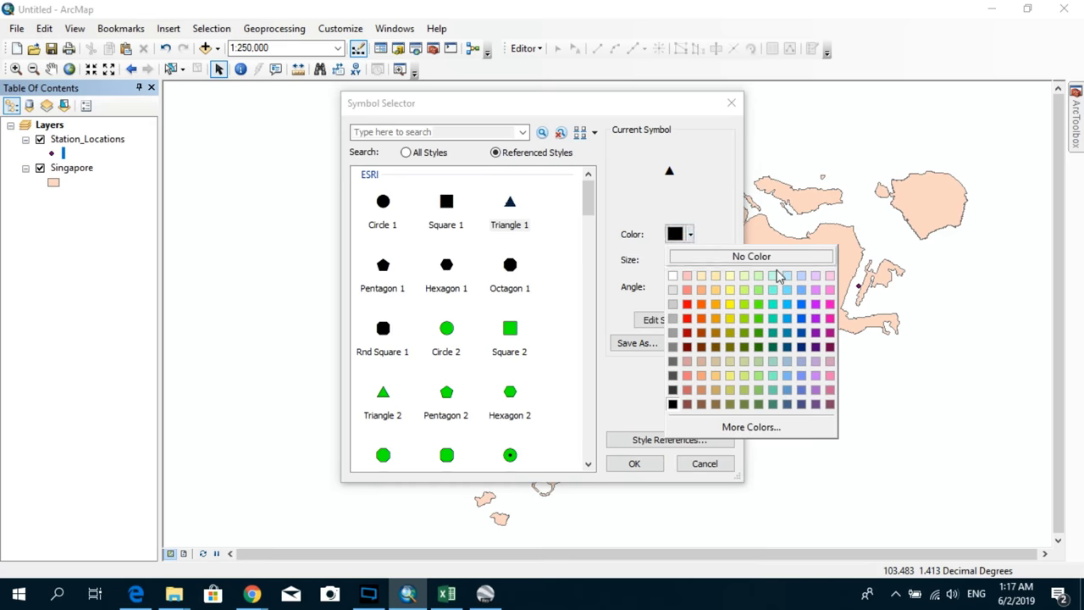
{"action": "left_click", "coordinate": [801, 319]}
{"action": "left_click", "coordinate": [636, 464]}
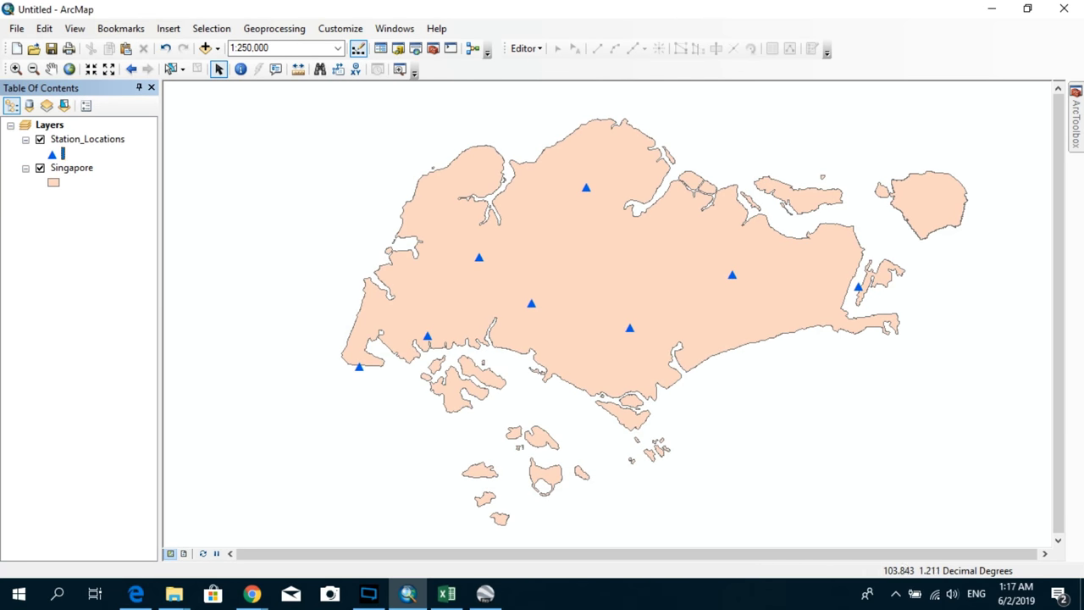
{"action": "left_click_drag", "start_coordinate": [766, 356], "coordinate": [809, 390]}
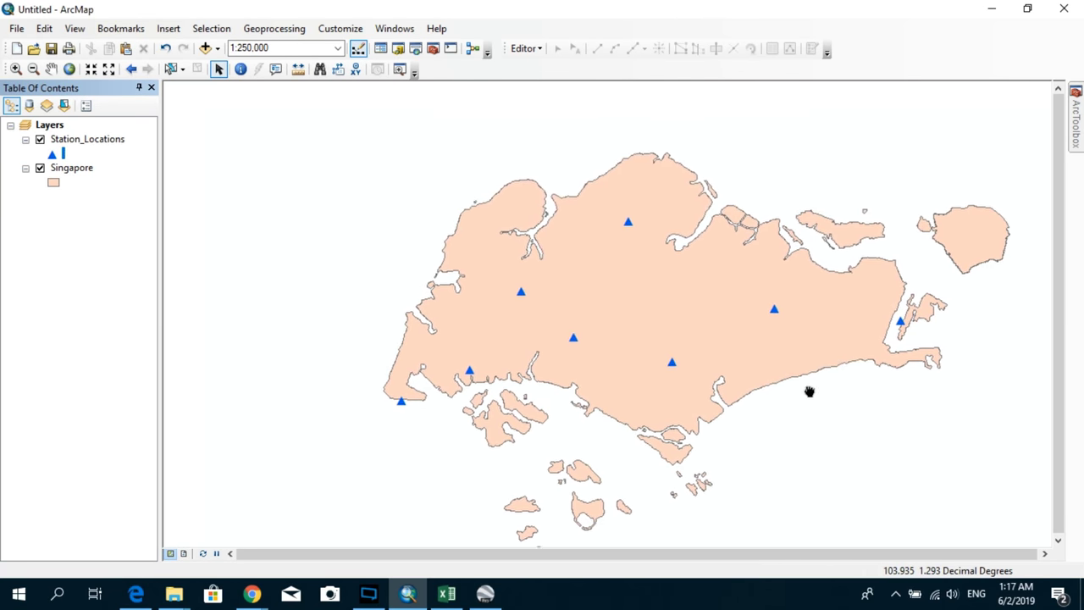